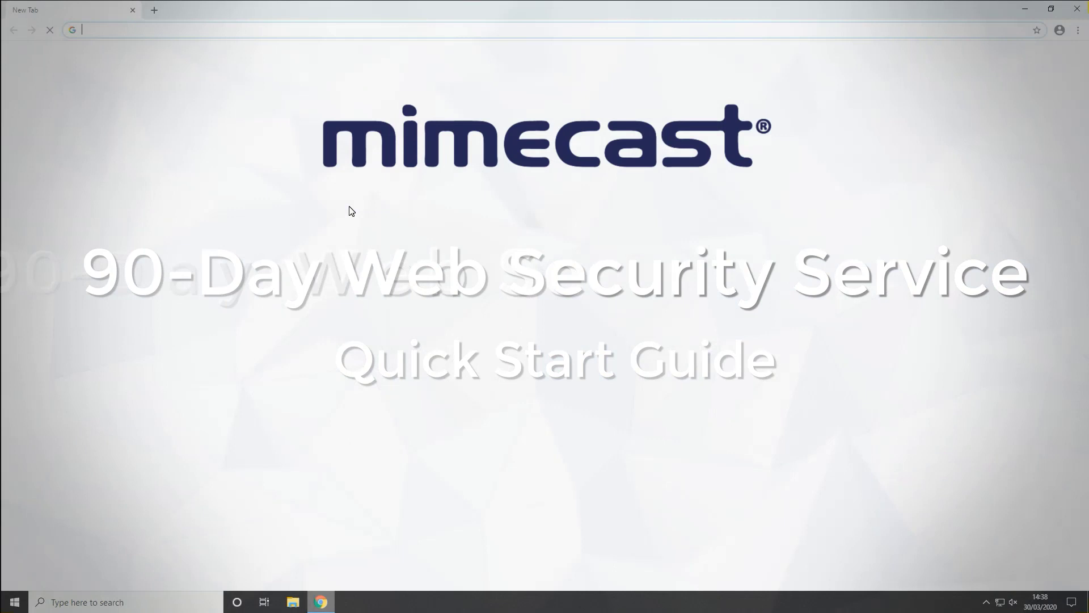
Step: Load the Mimecast Web Security: Prerequisites article and read its Windows and MacOS agent requirements to the end
{"action": "key", "text": "ctrl+v"}
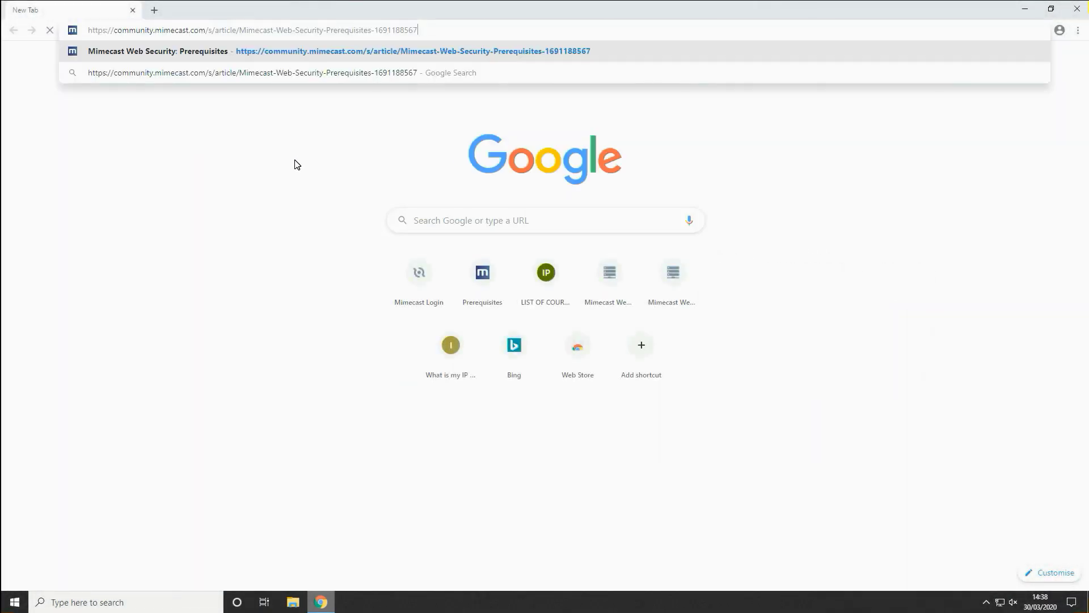
{"action": "key", "text": "Return"}
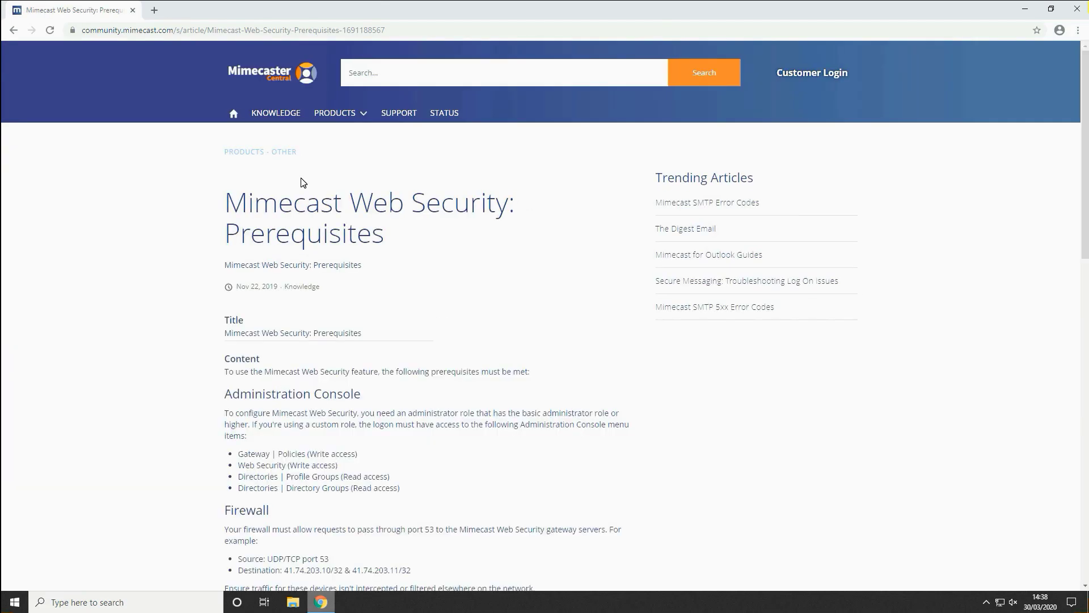
{"action": "scroll", "coordinate": [304, 183], "scroll_direction": "down", "scroll_amount": 3}
{"action": "scroll", "coordinate": [304, 184], "scroll_direction": "down", "scroll_amount": 5}
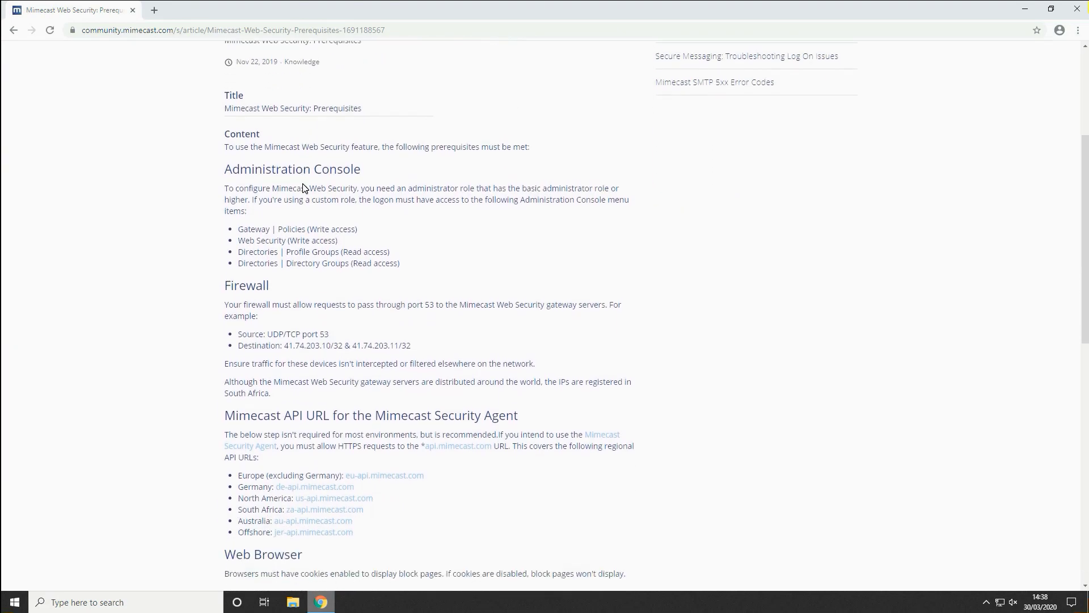
{"action": "scroll", "coordinate": [304, 187], "scroll_direction": "down", "scroll_amount": 1}
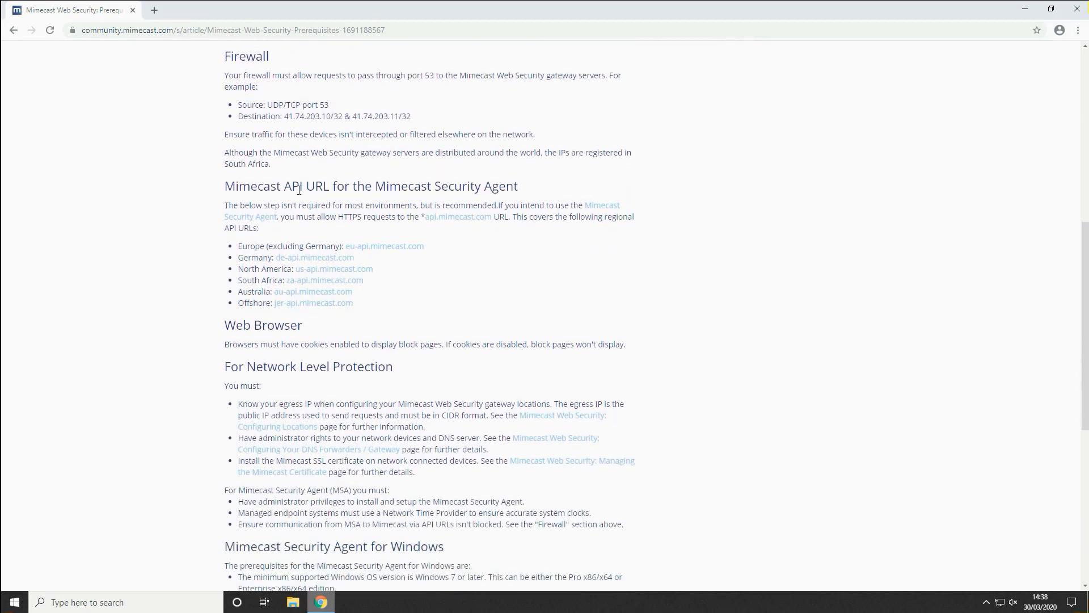
{"action": "scroll", "coordinate": [299, 190], "scroll_direction": "down", "scroll_amount": 5}
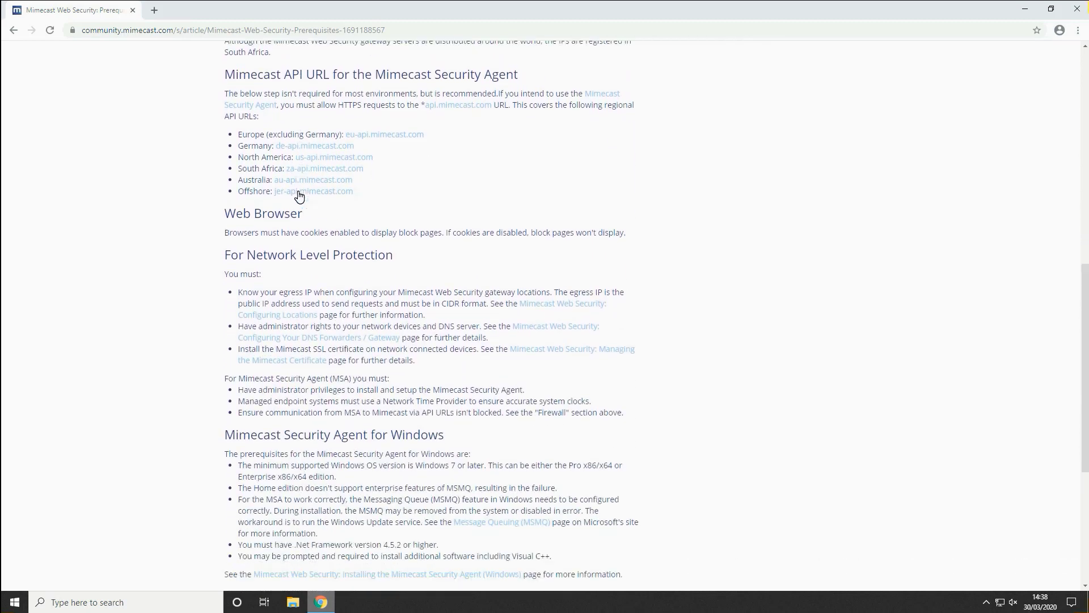
{"action": "scroll", "coordinate": [300, 198], "scroll_direction": "down", "scroll_amount": 2}
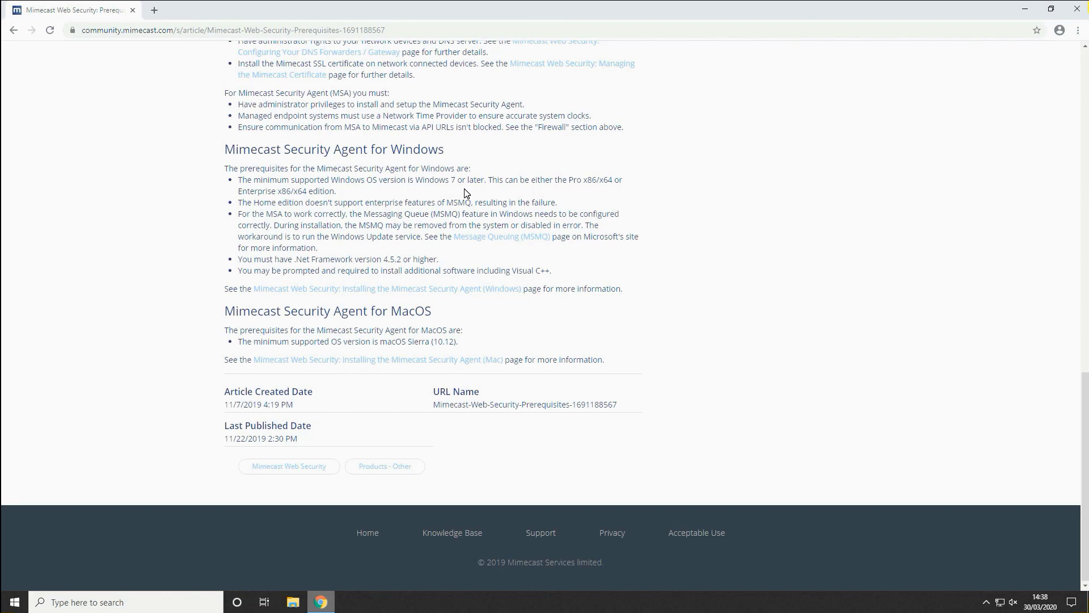
Step: Go to login.mimecast.com and sign in with the admin e-mail and password
{"action": "left_click", "coordinate": [281, 32]}
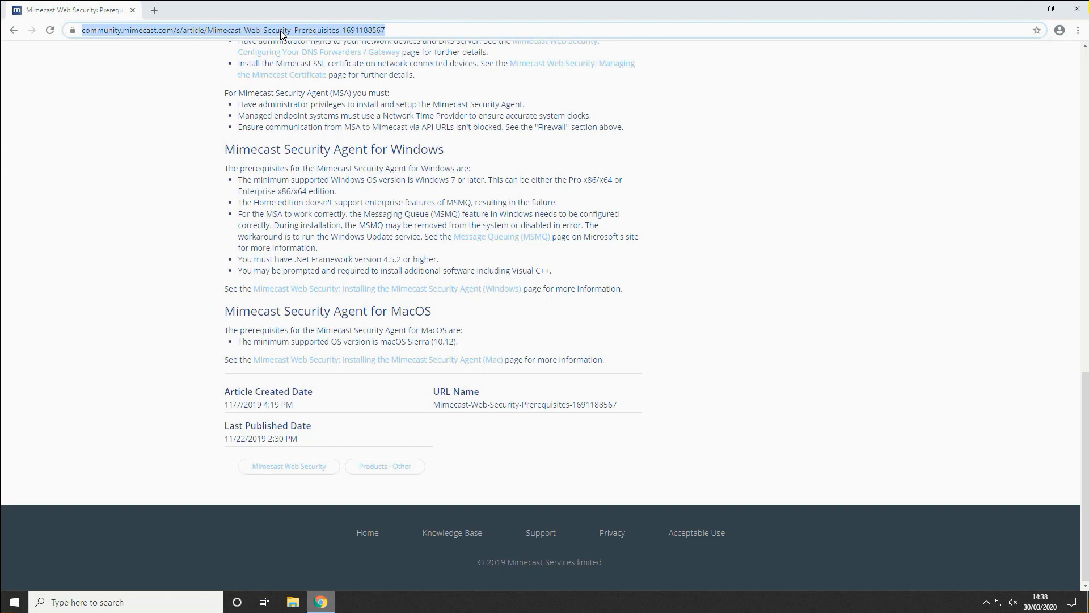
{"action": "type", "text": "l"}
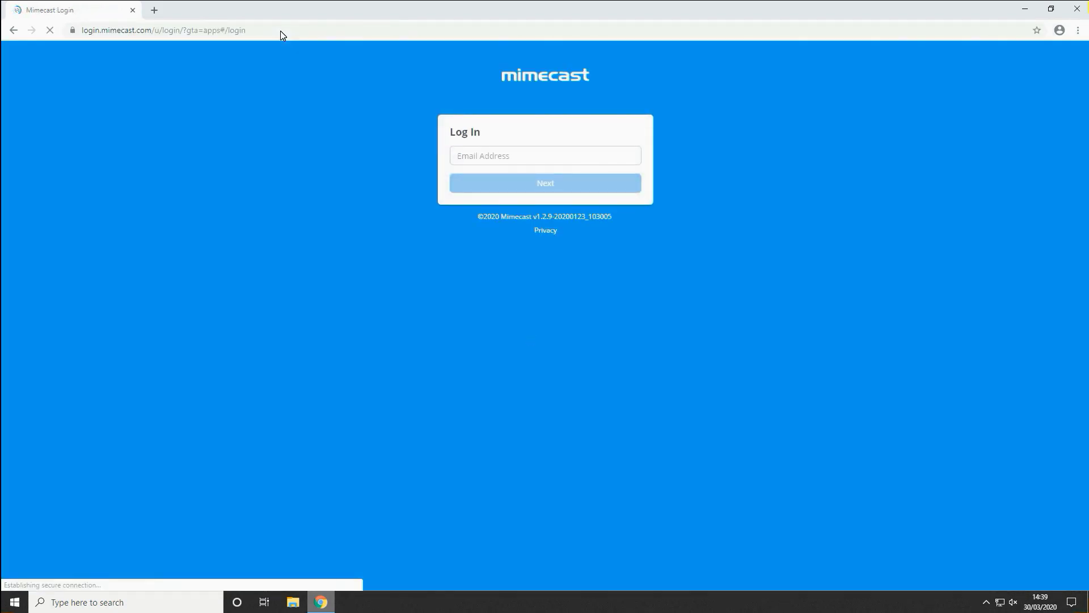
{"action": "key", "text": "Return"}
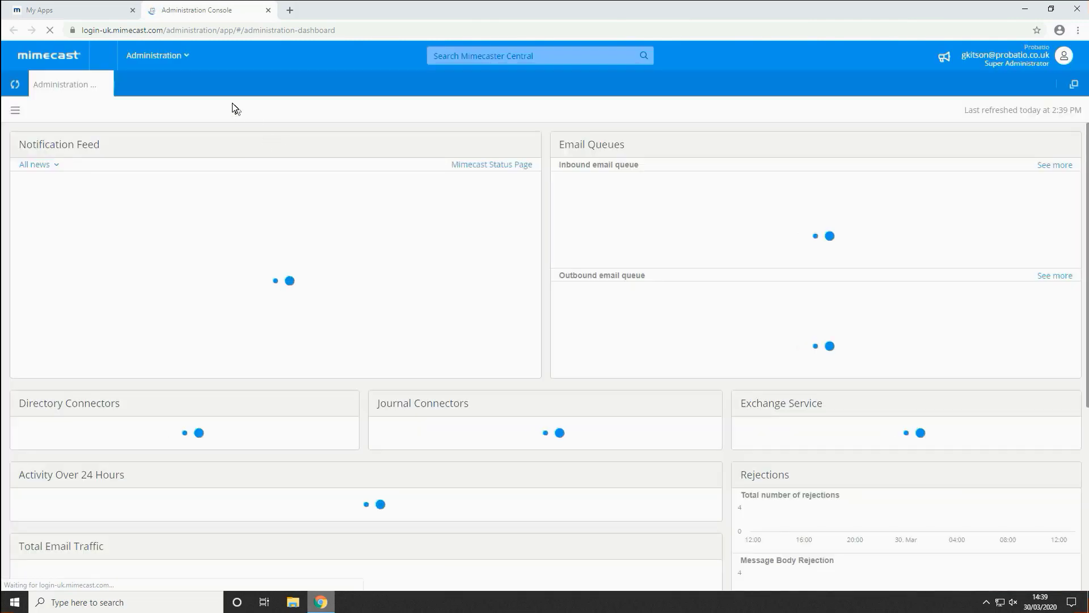
Step: Open Web Security > Dashboard from the Administration menu, showing 0 requests over 7 days
{"action": "left_click", "coordinate": [173, 55]}
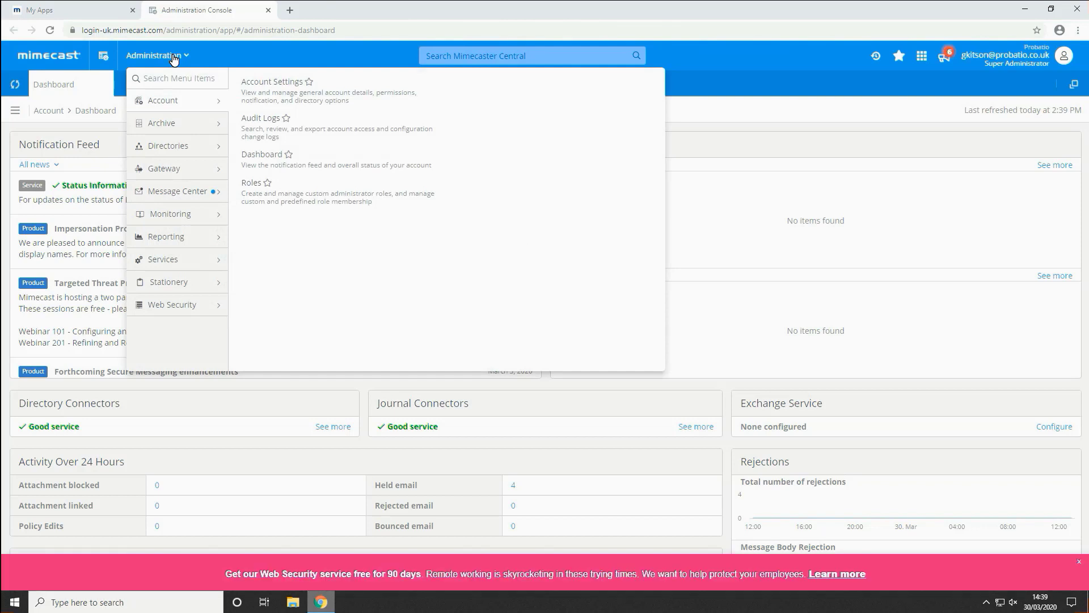
{"action": "mouse_move", "coordinate": [185, 148]}
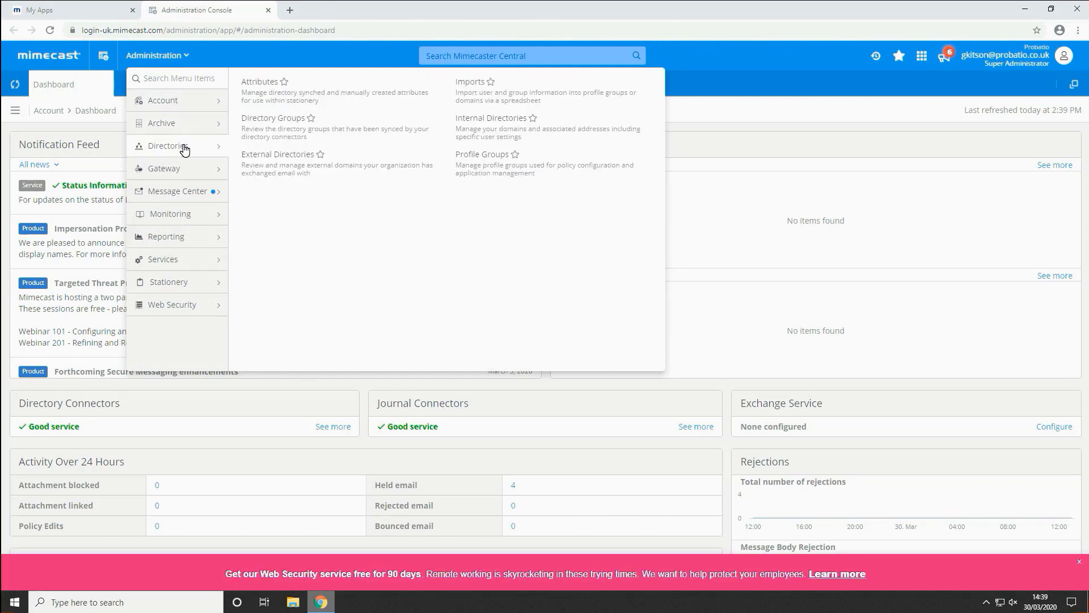
{"action": "mouse_move", "coordinate": [185, 265]}
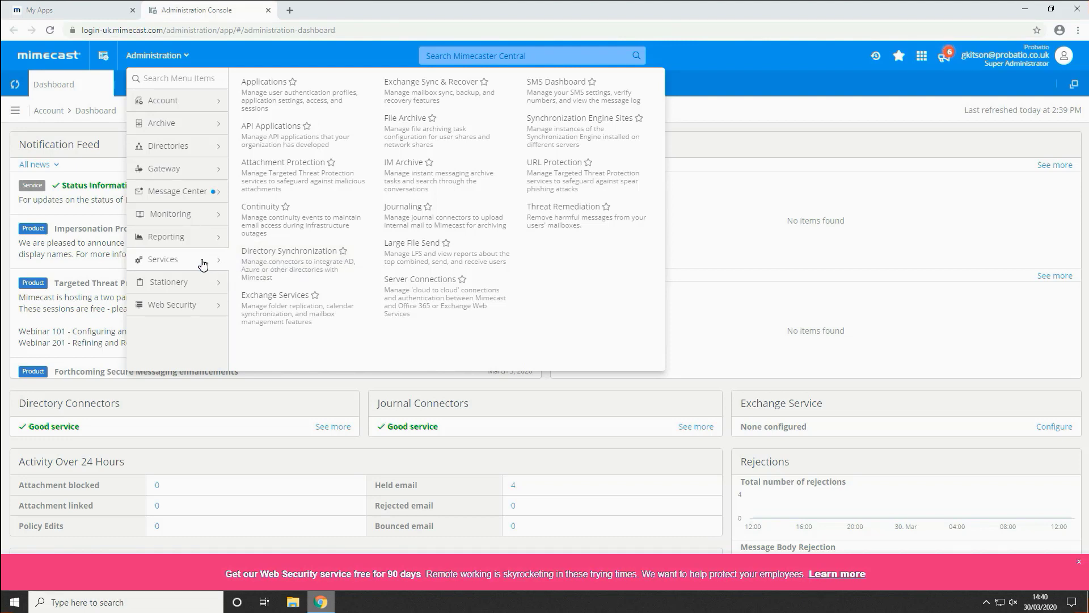
{"action": "left_click", "coordinate": [201, 307]}
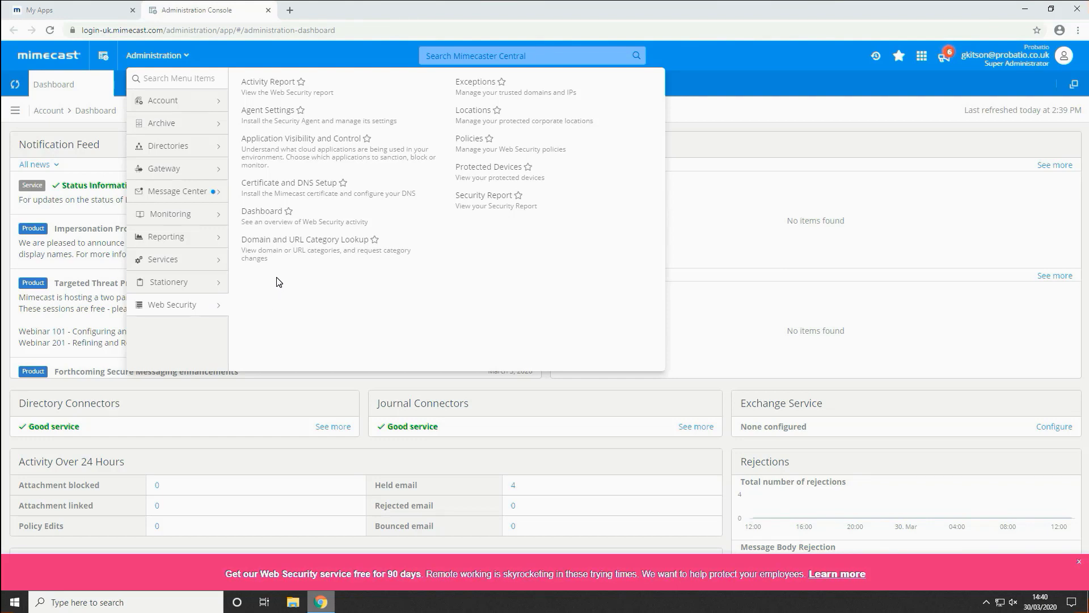
{"action": "left_click", "coordinate": [285, 216]}
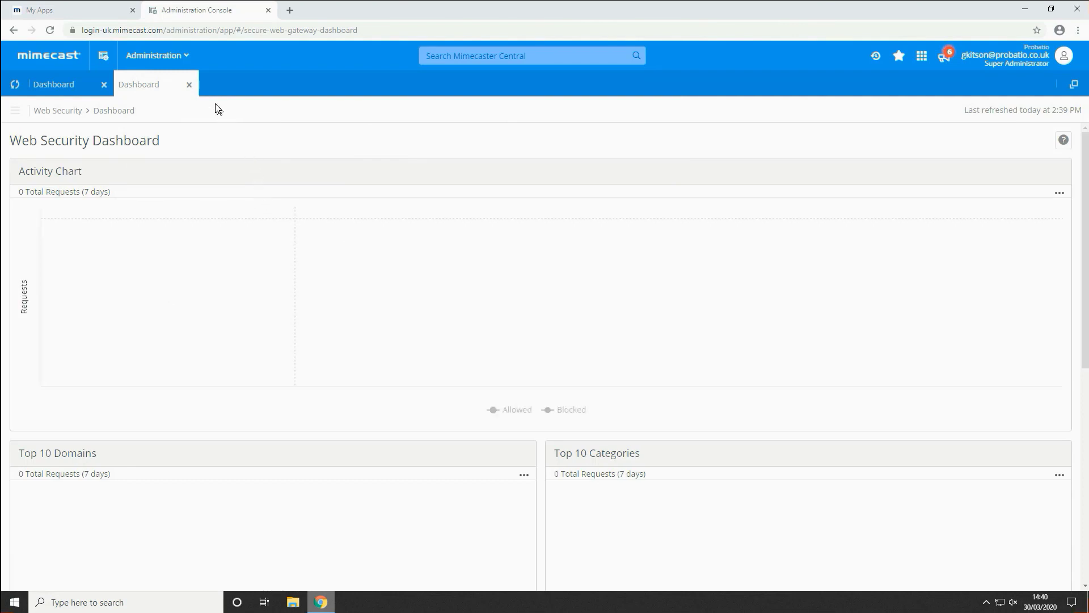
Step: Reopen the Administration menu on its Web Security section
{"action": "left_click", "coordinate": [177, 64]}
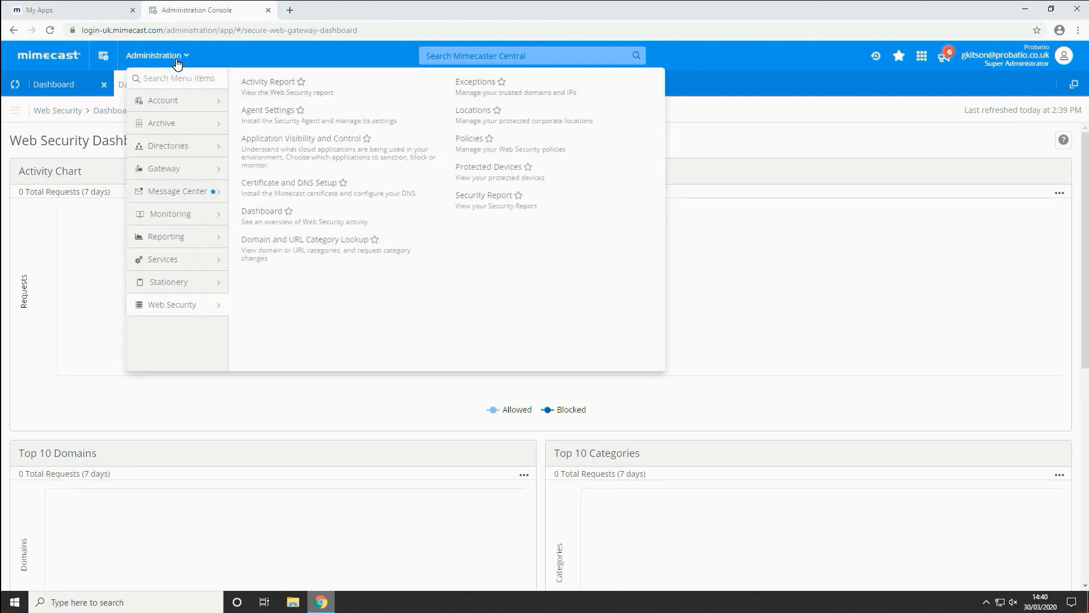
{"action": "mouse_move", "coordinate": [206, 133]}
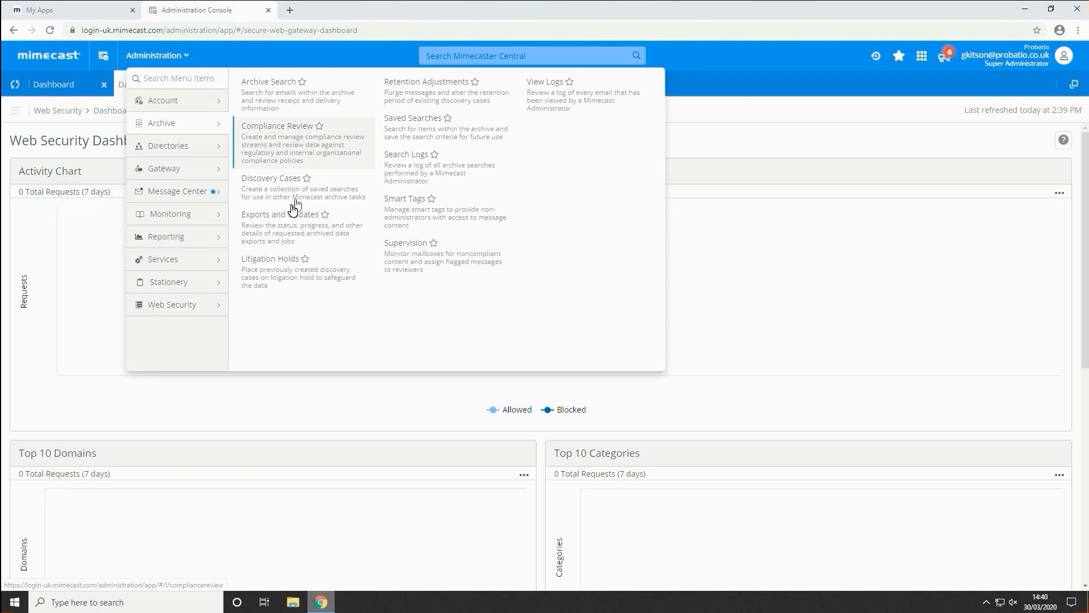
{"action": "mouse_move", "coordinate": [212, 305]}
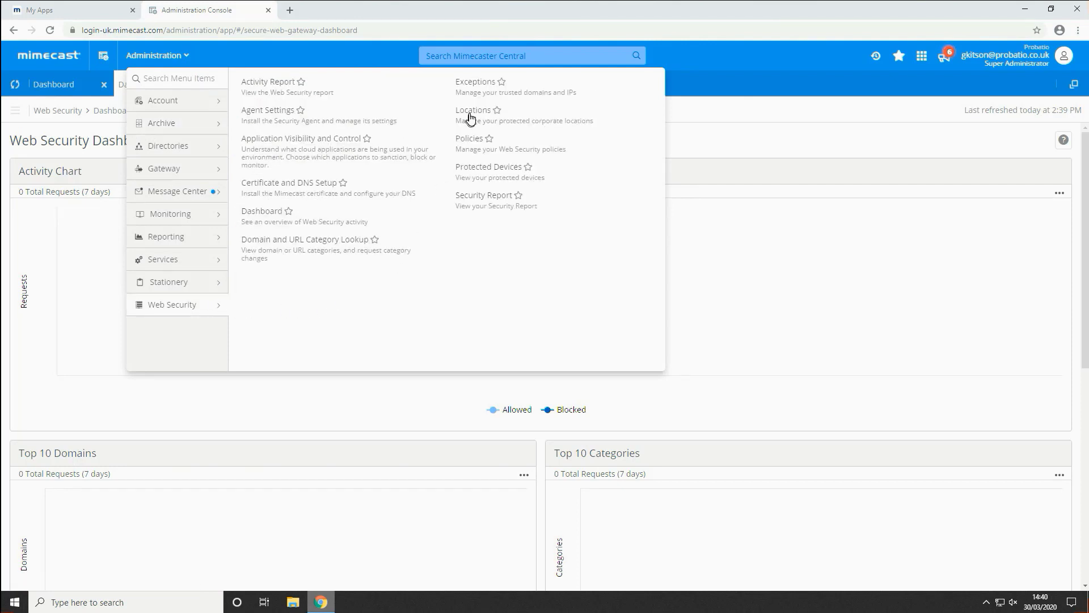
Step: Add a Domain-type Web Security exception named Probatio for Probatio.local
{"action": "left_click", "coordinate": [478, 92]}
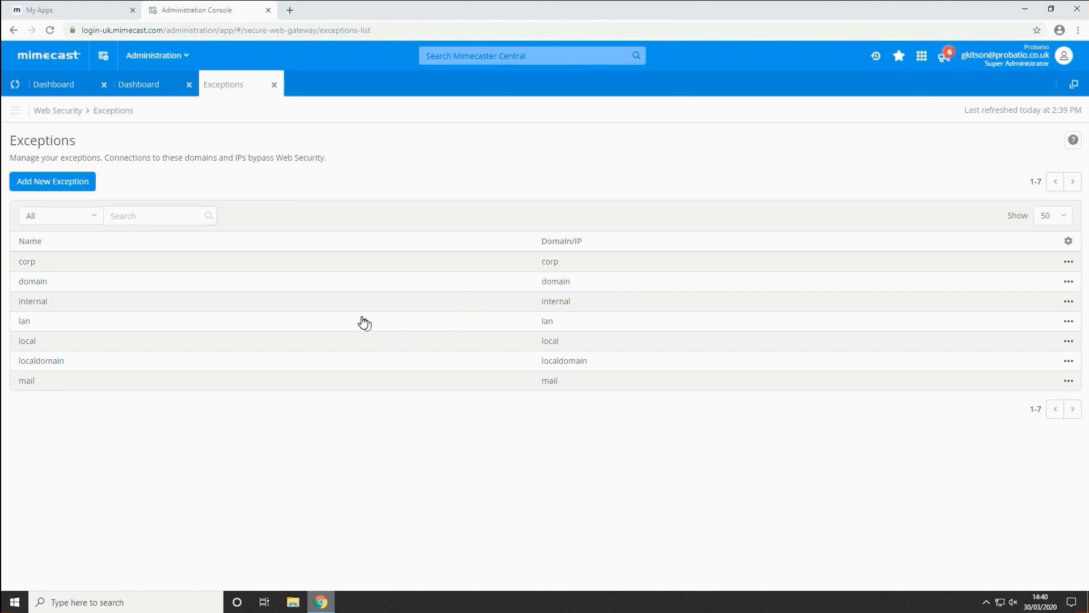
{"action": "left_click", "coordinate": [87, 183]}
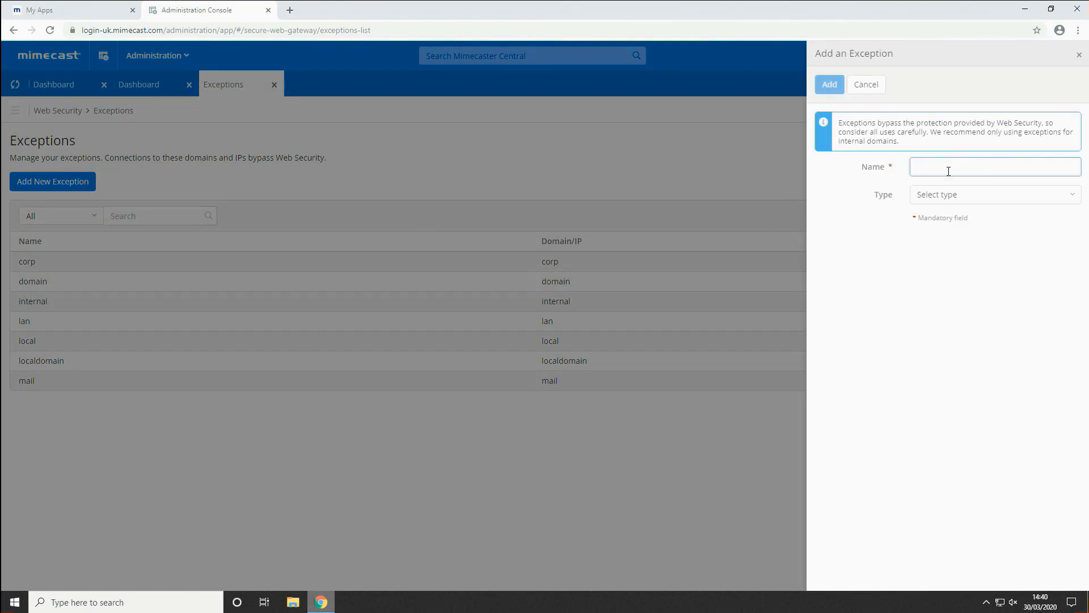
{"action": "type", "text": "Probatio"}
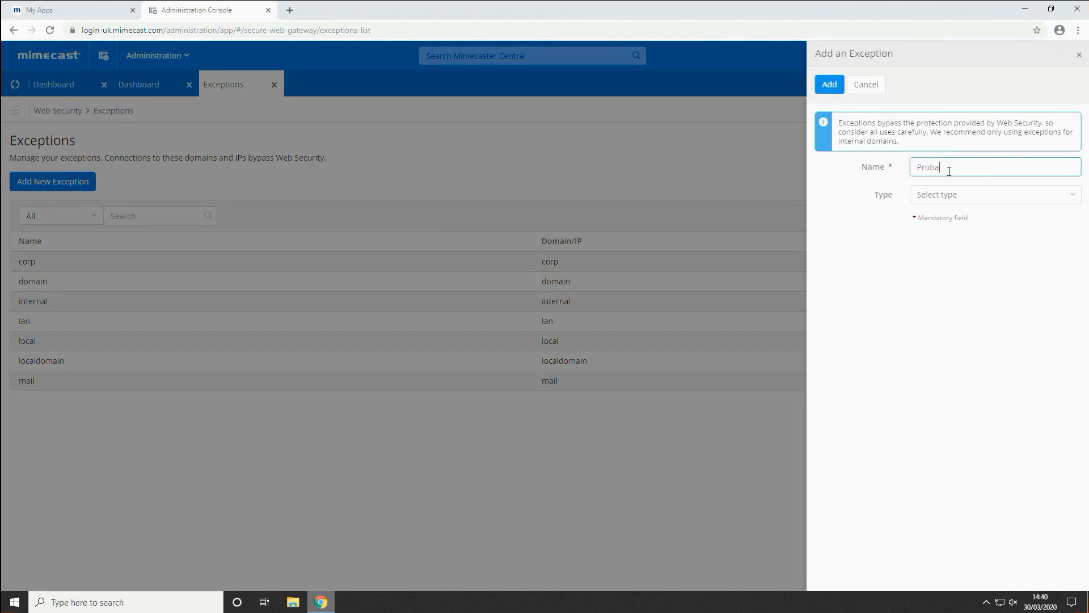
{"action": "left_click", "coordinate": [966, 199]}
{"action": "left_click", "coordinate": [959, 227]}
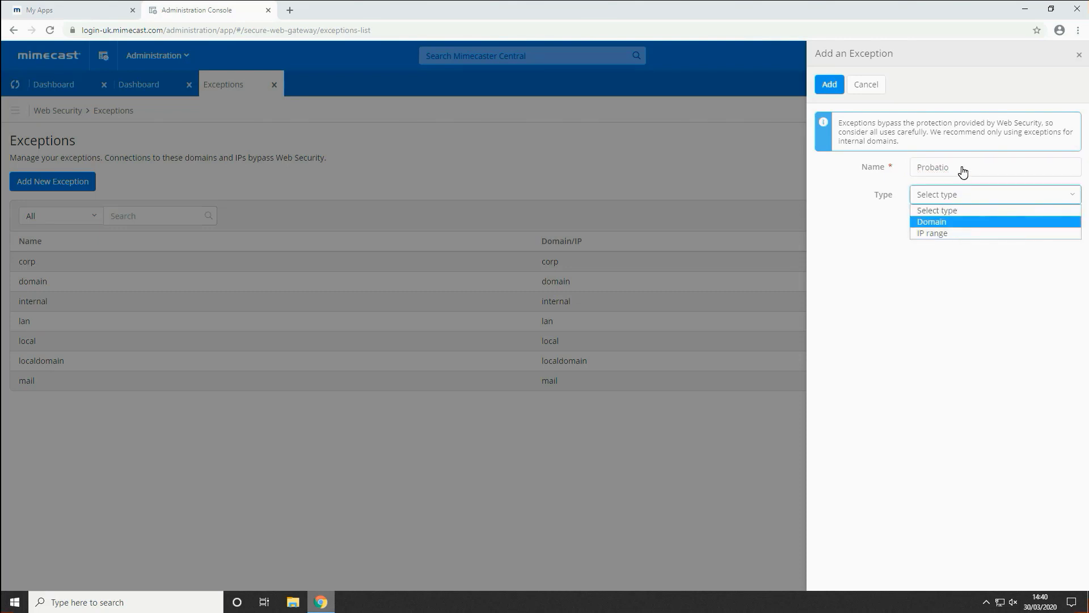
{"action": "left_click", "coordinate": [963, 166]}
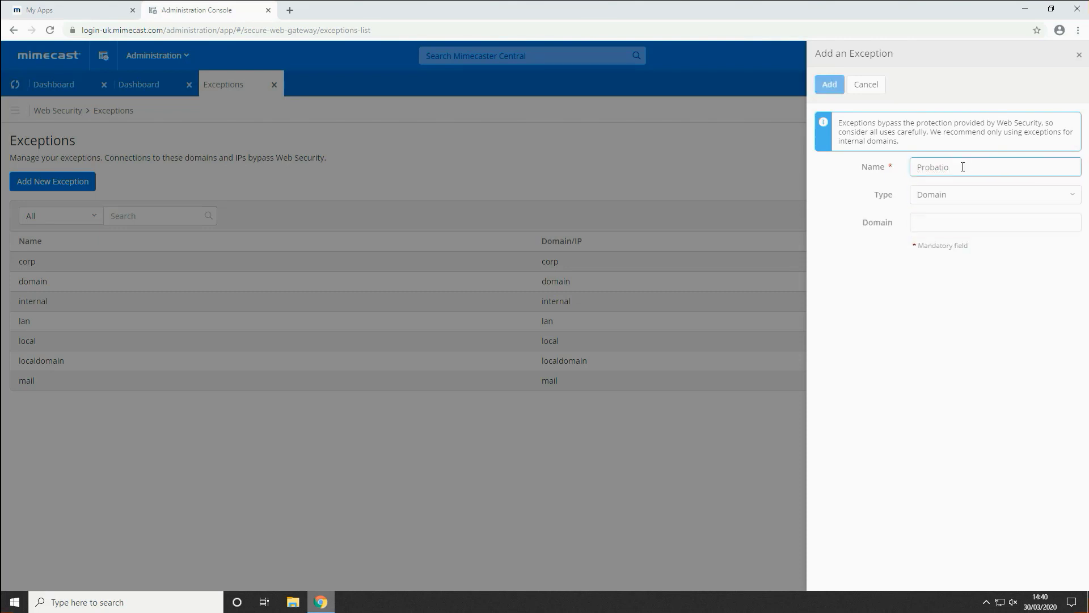
{"action": "left_click", "coordinate": [969, 226]}
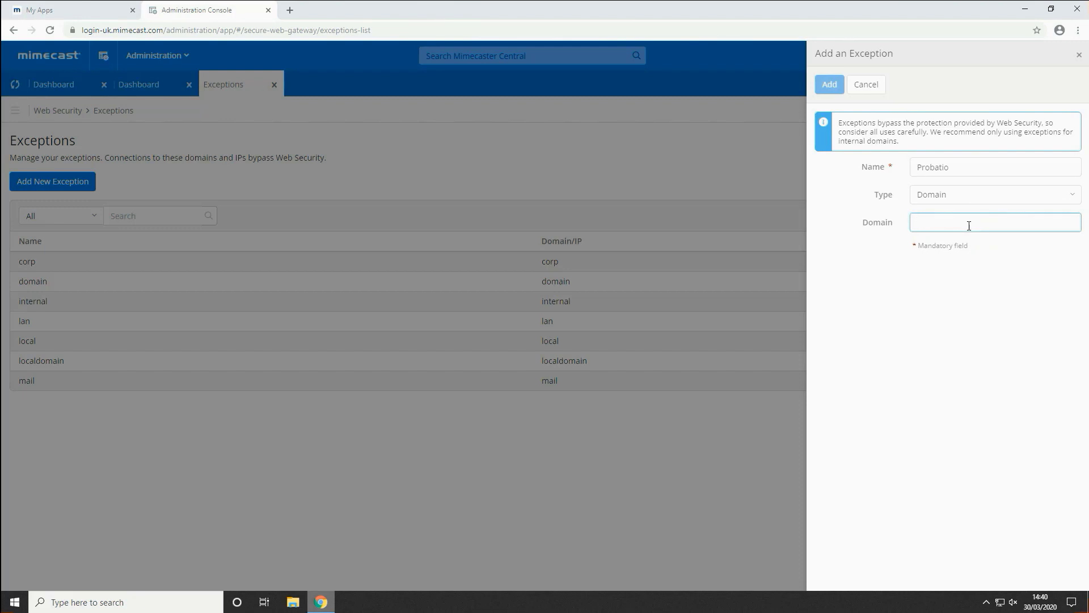
{"action": "type", "text": "Probatio.local"}
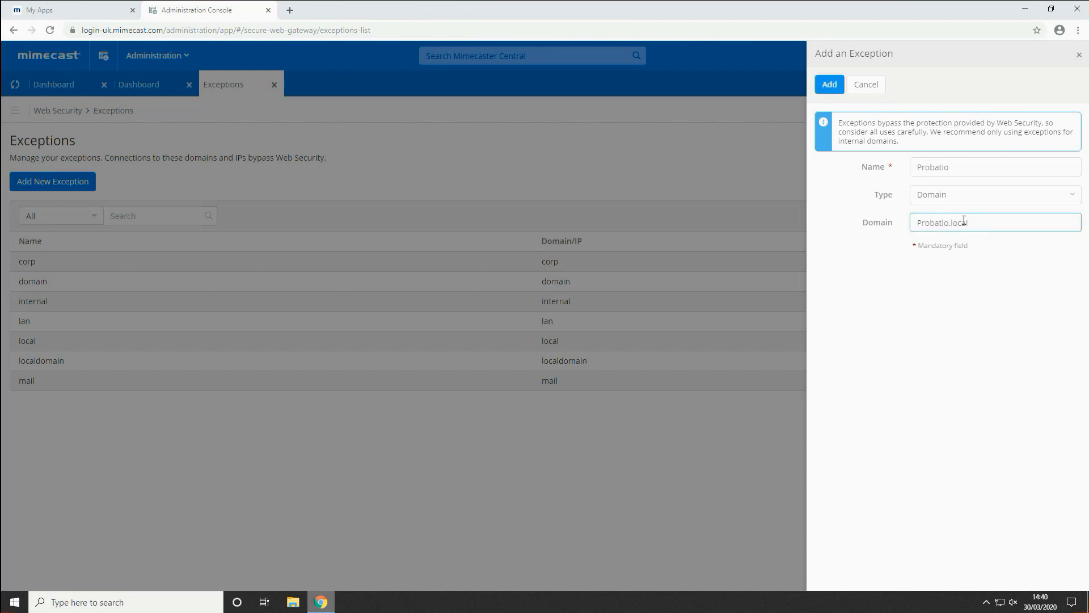
{"action": "left_click", "coordinate": [829, 88]}
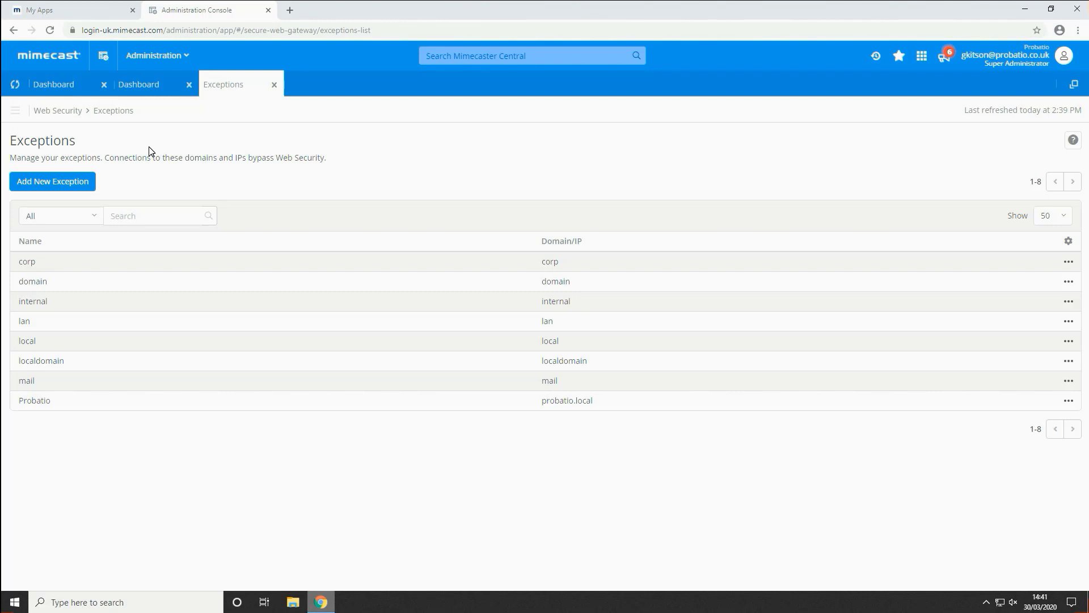
{"action": "left_click", "coordinate": [156, 57]}
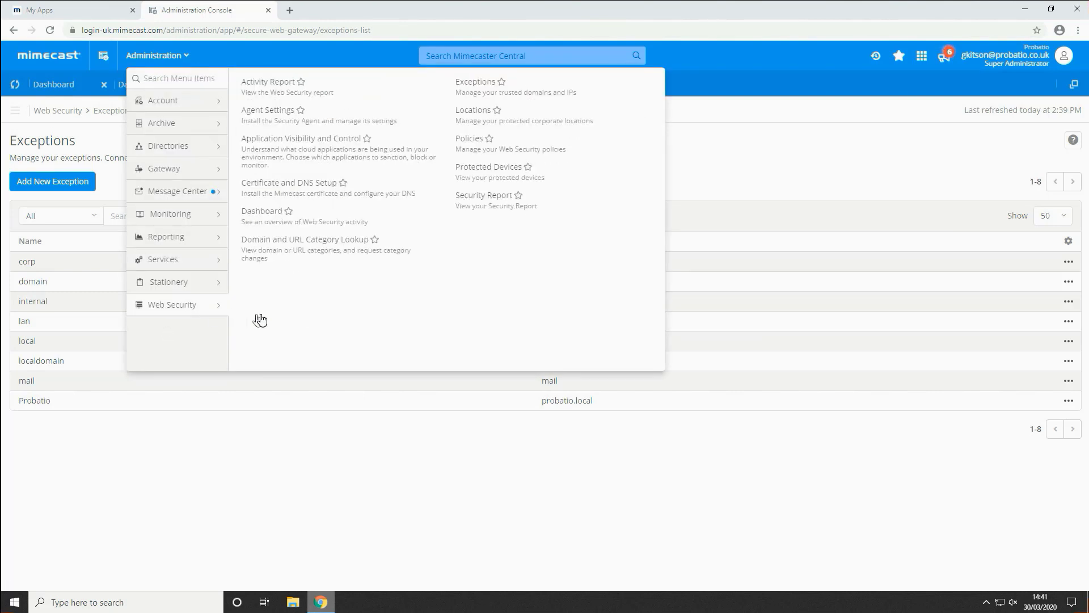
{"action": "left_click", "coordinate": [474, 151]}
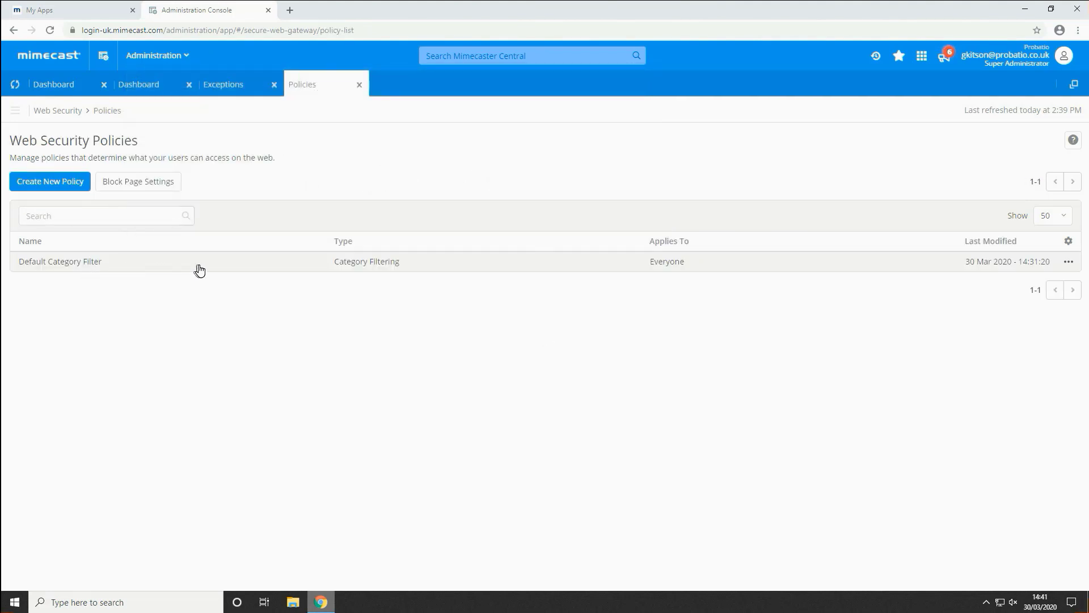
{"action": "left_click", "coordinate": [276, 263]}
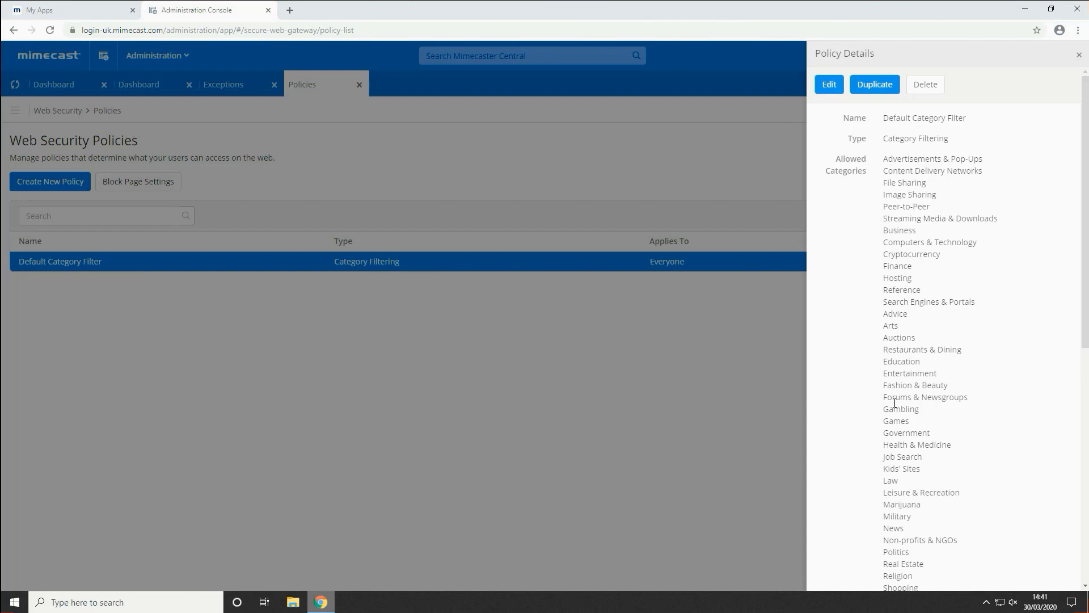
{"action": "scroll", "coordinate": [922, 530], "scroll_direction": "down", "scroll_amount": 1}
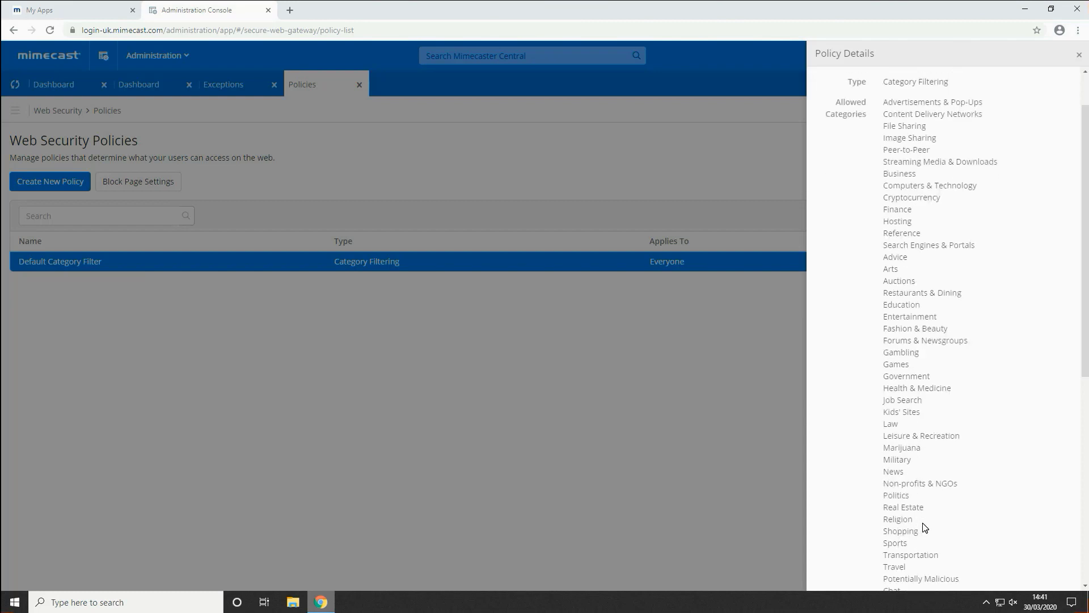
{"action": "scroll", "coordinate": [925, 521], "scroll_direction": "down", "scroll_amount": 6}
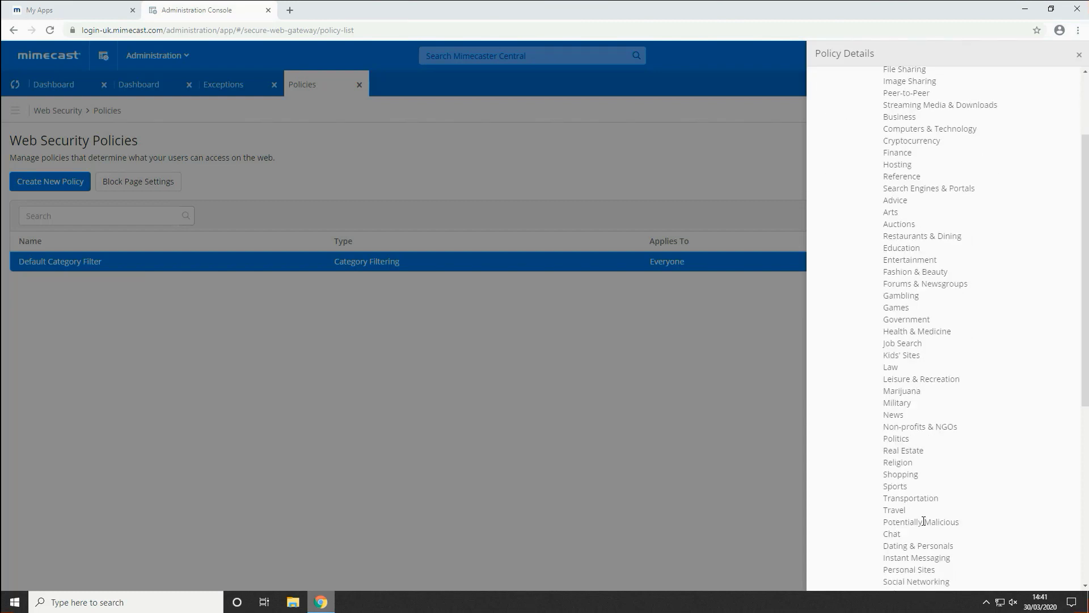
{"action": "scroll", "coordinate": [925, 530], "scroll_direction": "down", "scroll_amount": 1}
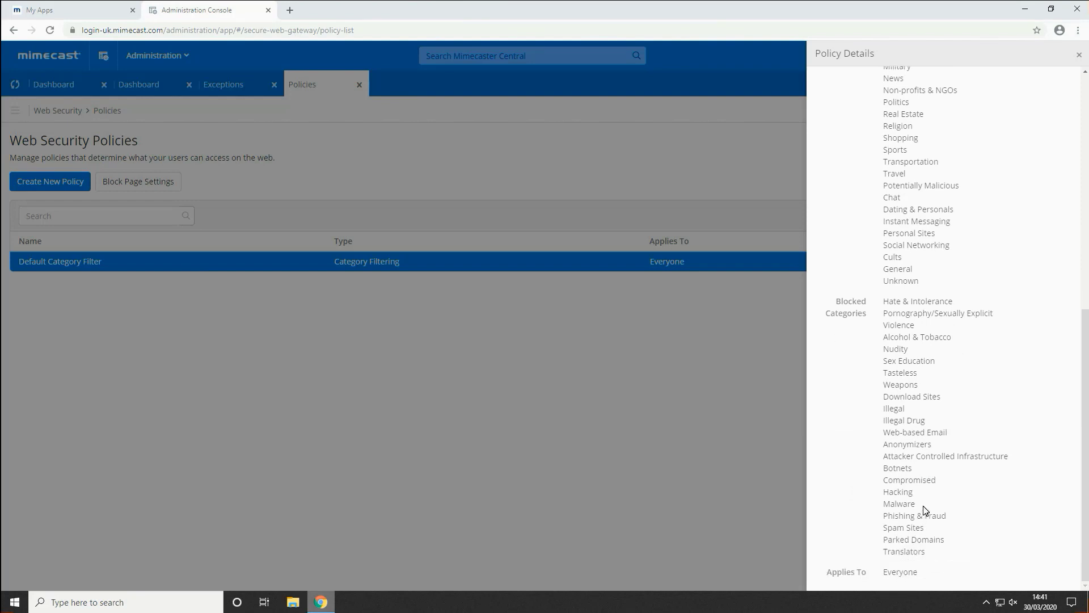
{"action": "scroll", "coordinate": [926, 511], "scroll_direction": "up", "scroll_amount": 8}
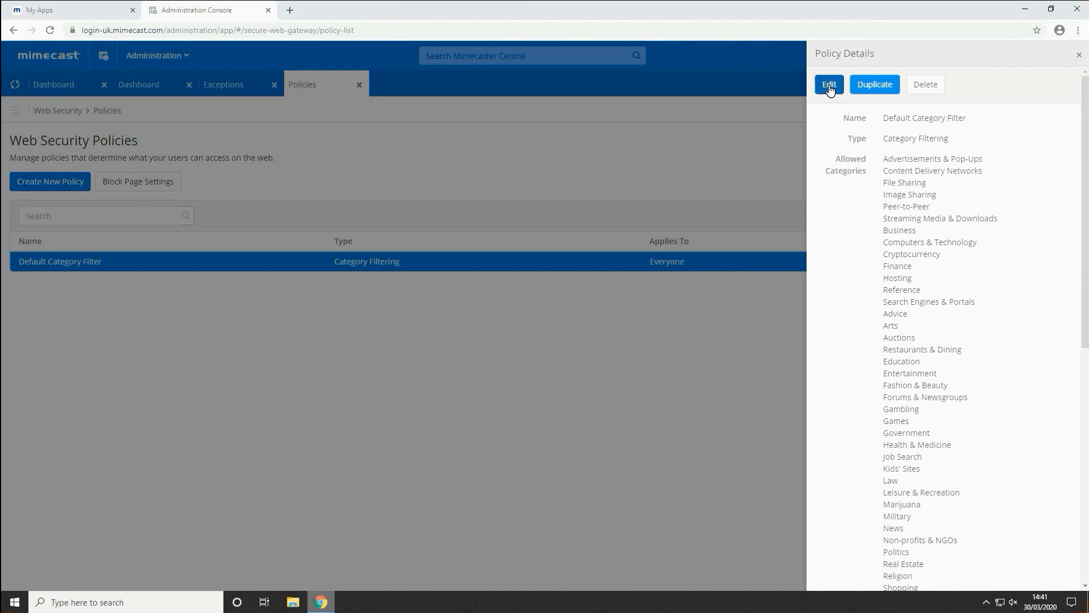
Step: Edit the Default Category Filter policy and view its blocked Security Categories
{"action": "left_click", "coordinate": [829, 87]}
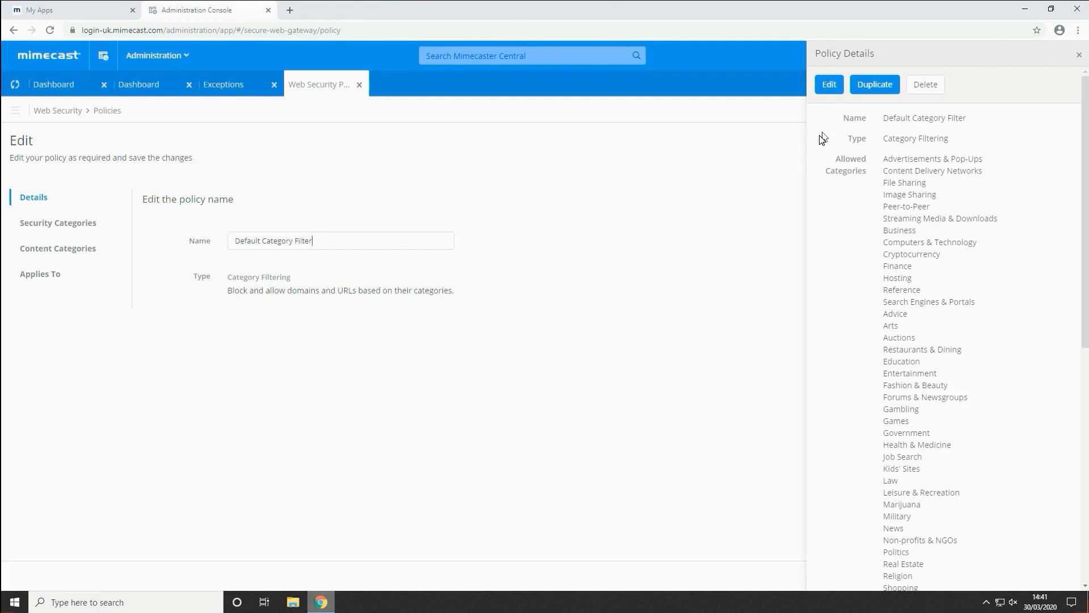
{"action": "left_click", "coordinate": [60, 224]}
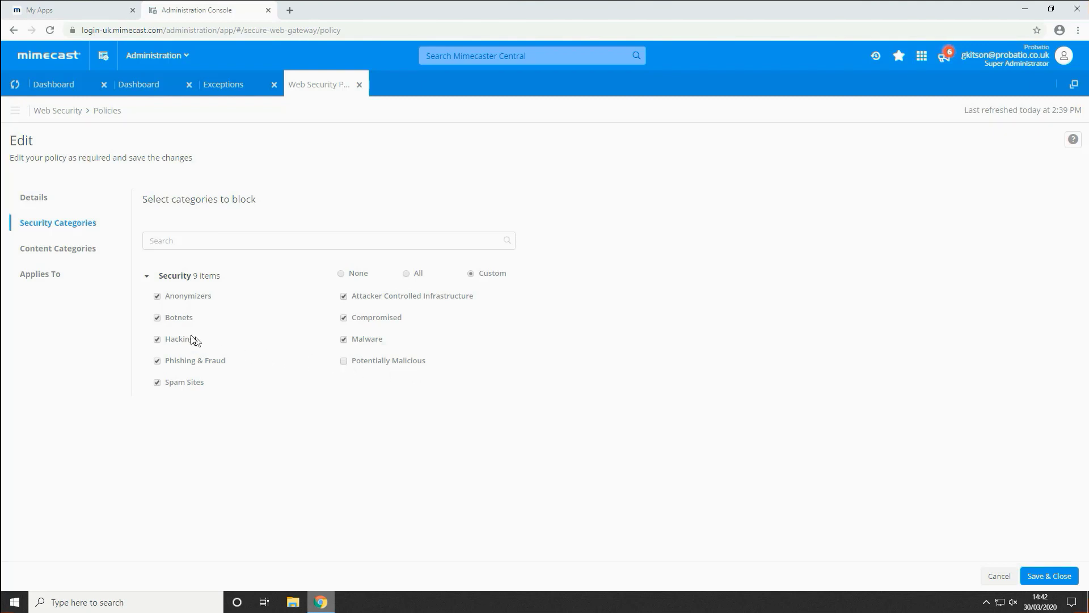
Step: In Content Categories, filter by 'cr' and tick Cryptocurrency to block it
{"action": "left_click", "coordinate": [50, 253]}
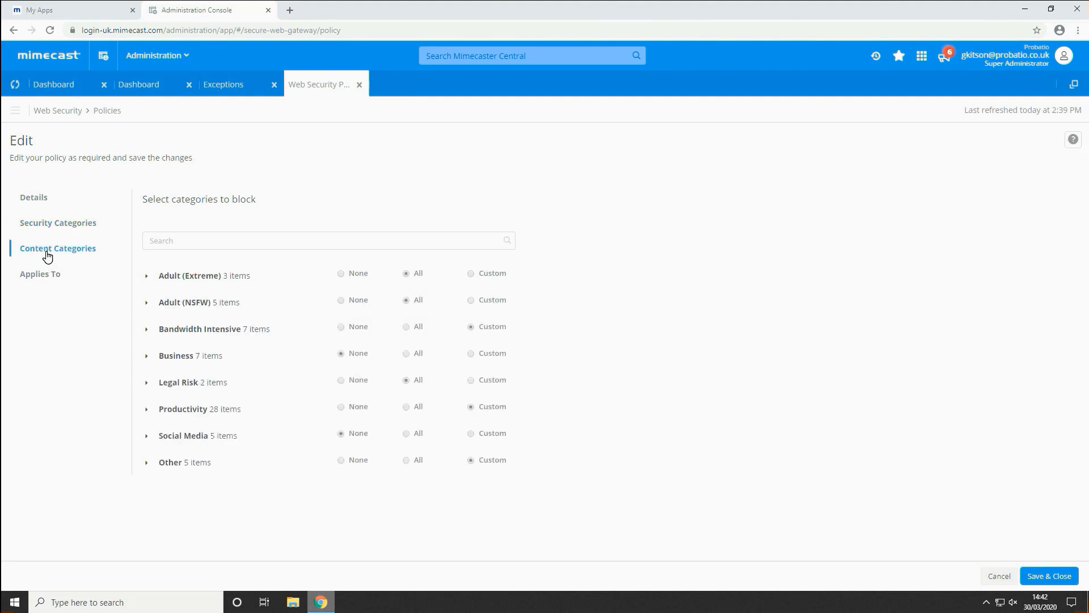
{"action": "left_click", "coordinate": [146, 276]}
{"action": "left_click", "coordinate": [147, 347]}
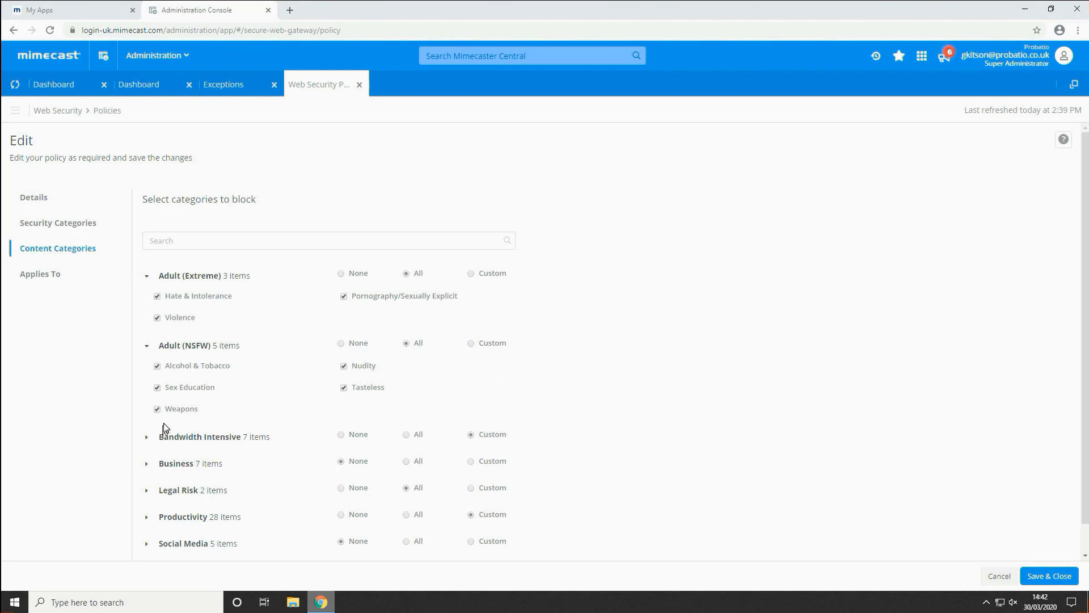
{"action": "left_click", "coordinate": [174, 236]}
{"action": "type", "text": "crypto"}
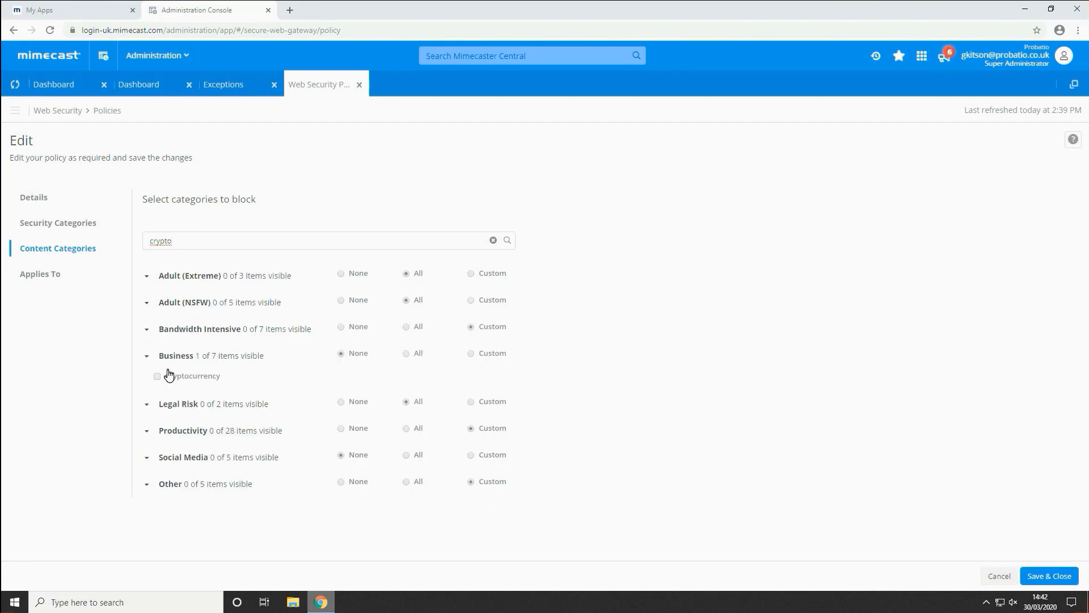
{"action": "left_click", "coordinate": [171, 380]}
Step: Clear the category filter and expand Legal Risk and Productivity to review their settings
{"action": "left_click", "coordinate": [494, 241]}
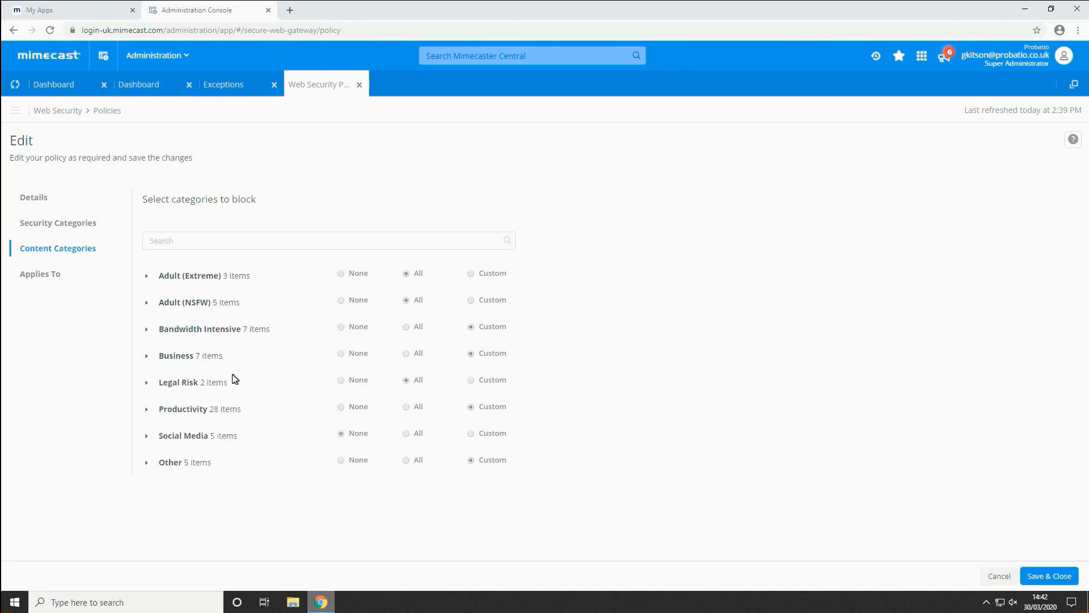
{"action": "left_click", "coordinate": [146, 384]}
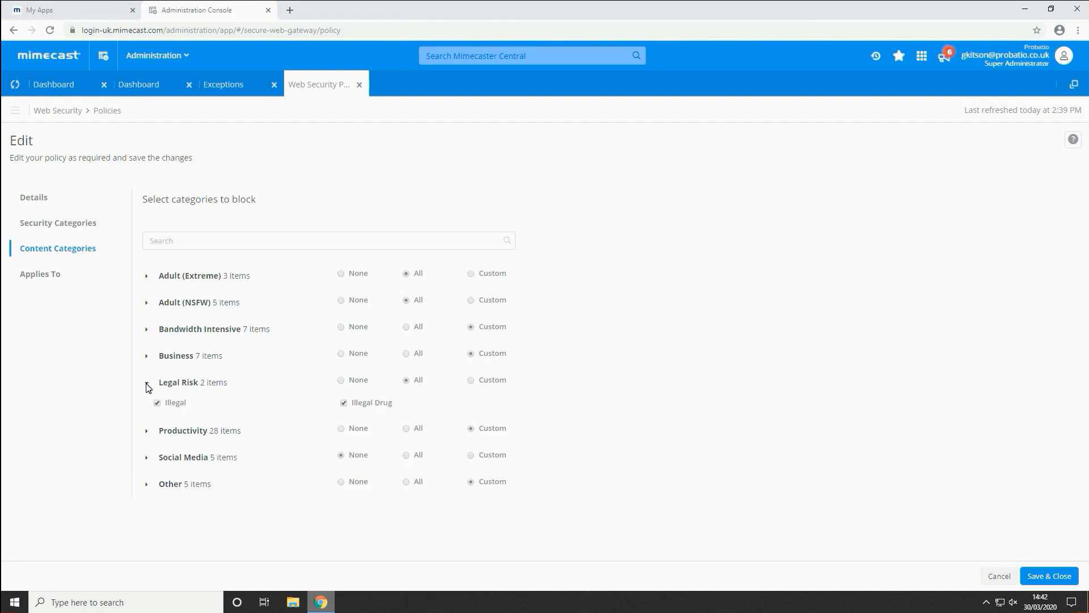
{"action": "left_click", "coordinate": [147, 386]}
{"action": "left_click", "coordinate": [147, 386]}
{"action": "left_click", "coordinate": [147, 433]}
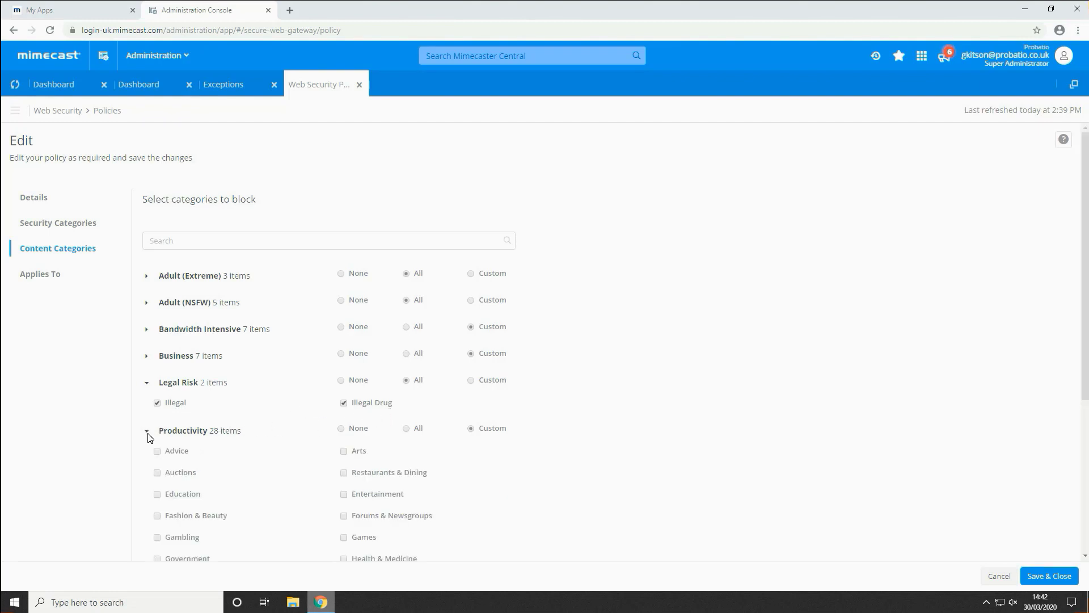
{"action": "scroll", "coordinate": [326, 468], "scroll_direction": "down", "scroll_amount": 1}
{"action": "scroll", "coordinate": [326, 468], "scroll_direction": "down", "scroll_amount": 4}
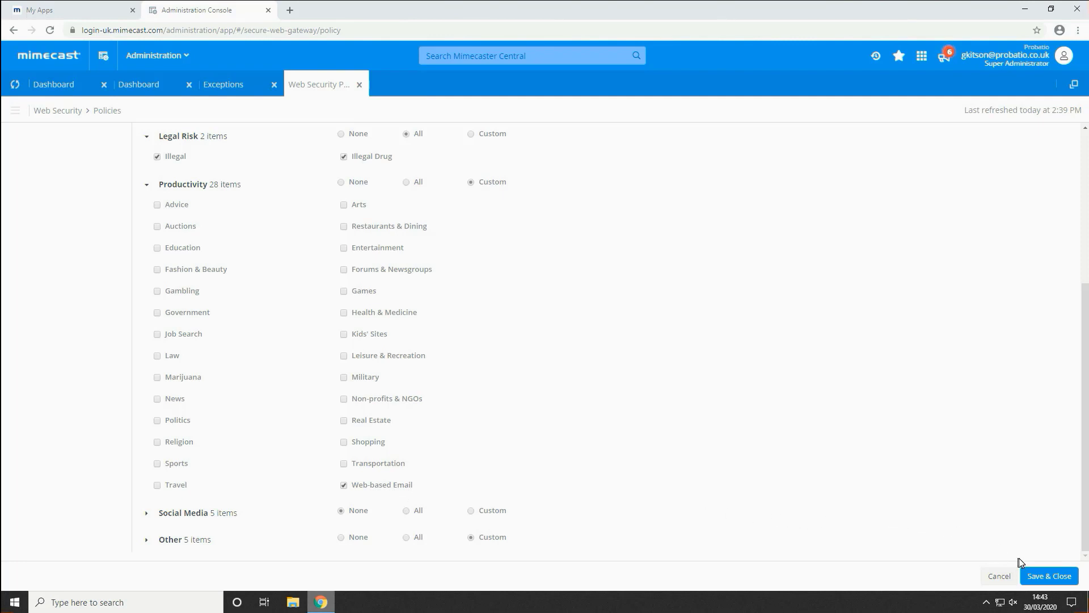
Step: Save the edited Default Category Filter, then cancel a new policy to return to the Policies list
{"action": "left_click", "coordinate": [1046, 576]}
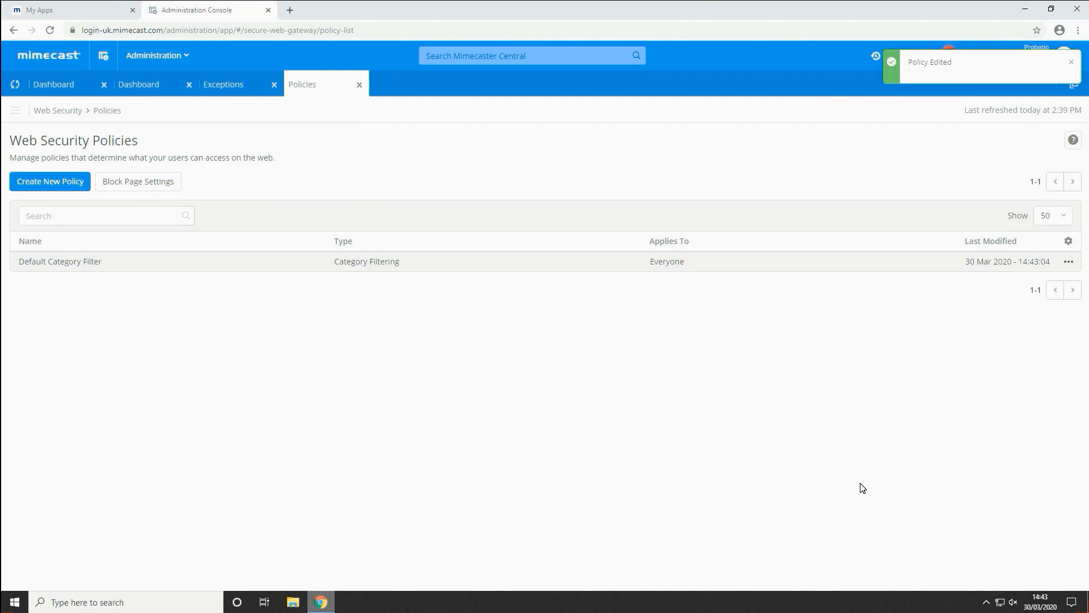
{"action": "left_click", "coordinate": [19, 189]}
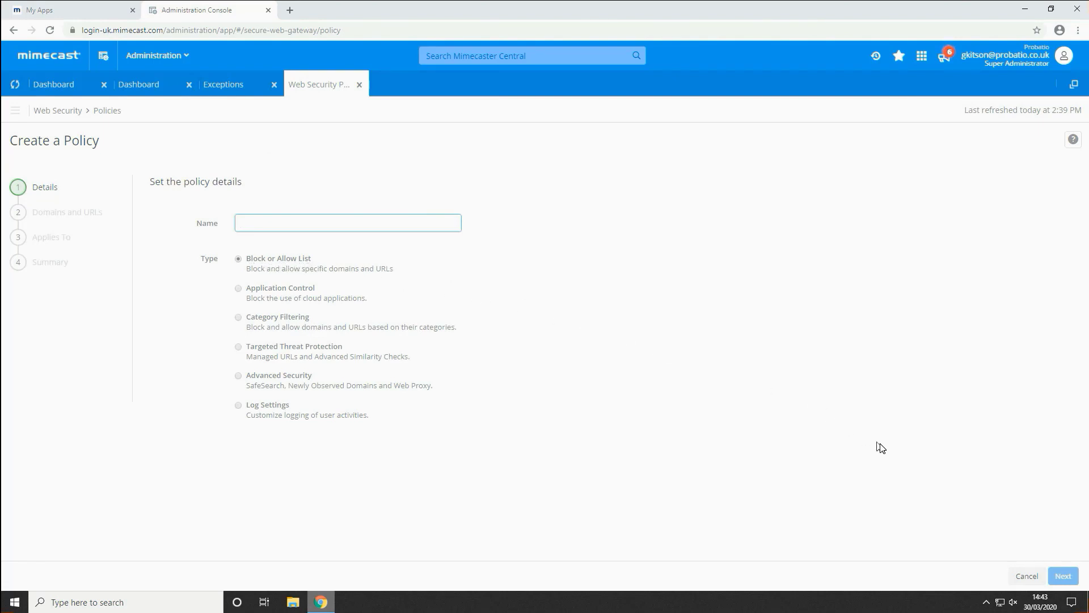
{"action": "left_click", "coordinate": [1027, 577]}
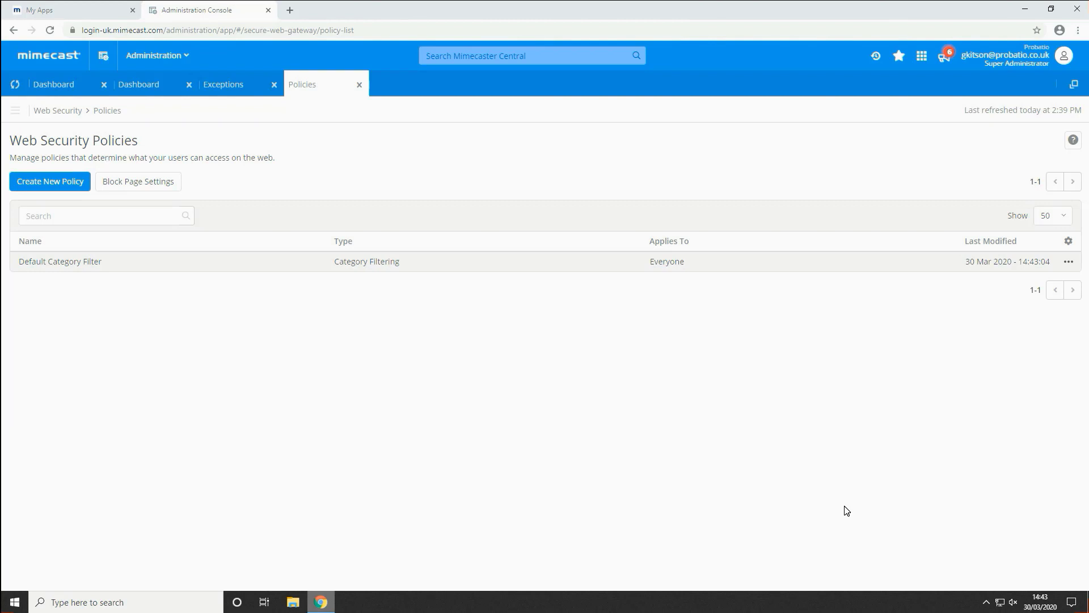
Step: Open Web Security Agent Settings and show the Settings view with authentication and update options
{"action": "left_click", "coordinate": [162, 62]}
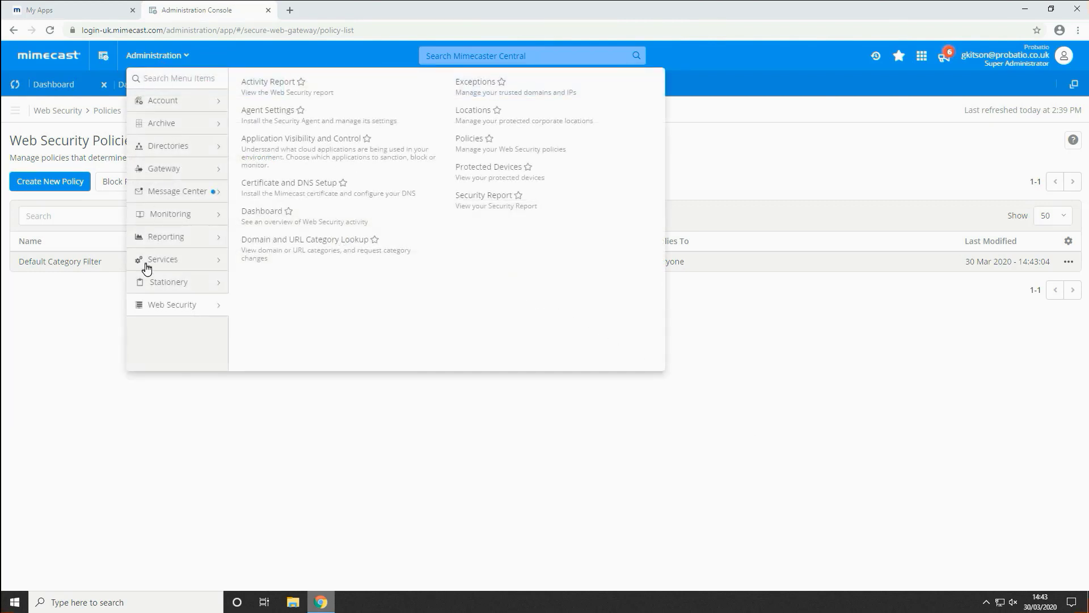
{"action": "left_click", "coordinate": [153, 305]}
{"action": "left_click", "coordinate": [280, 124]}
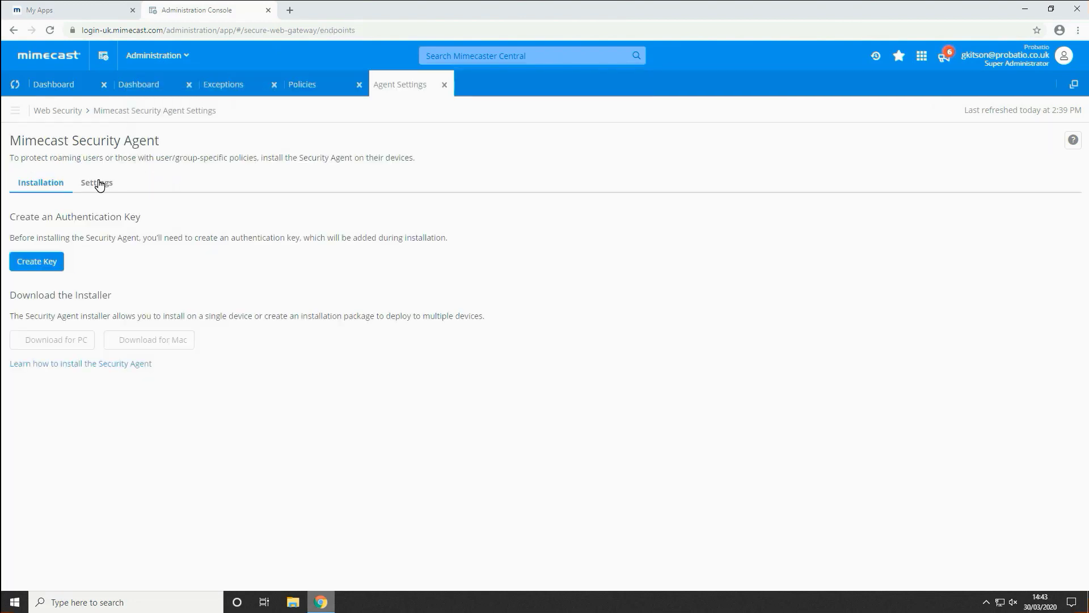
{"action": "left_click", "coordinate": [99, 185]}
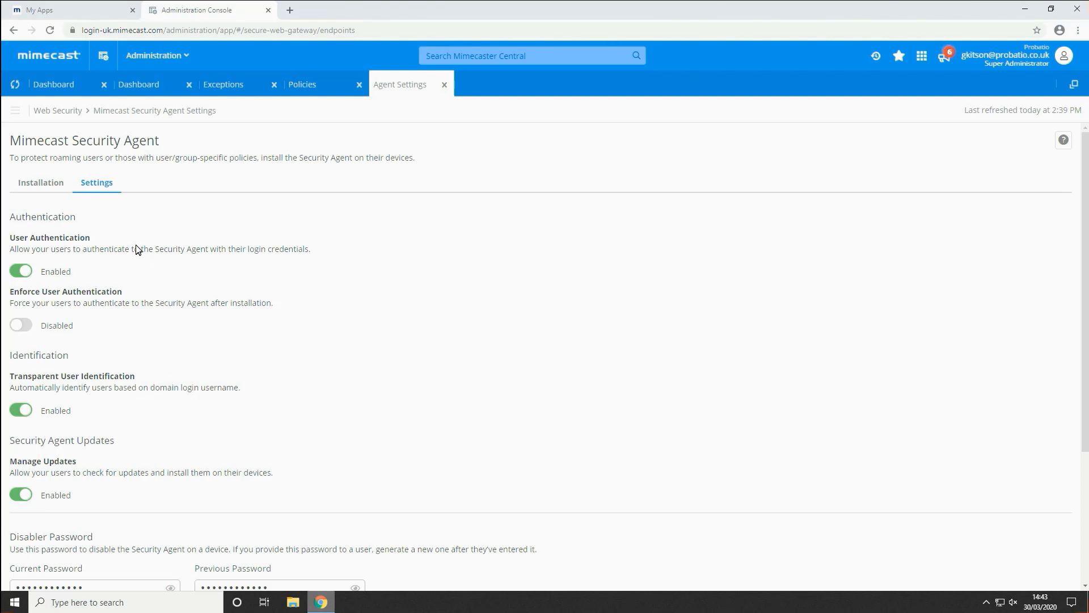
Step: Create an authentication key and download the Security Agent installer zip for PC
{"action": "left_click", "coordinate": [54, 195]}
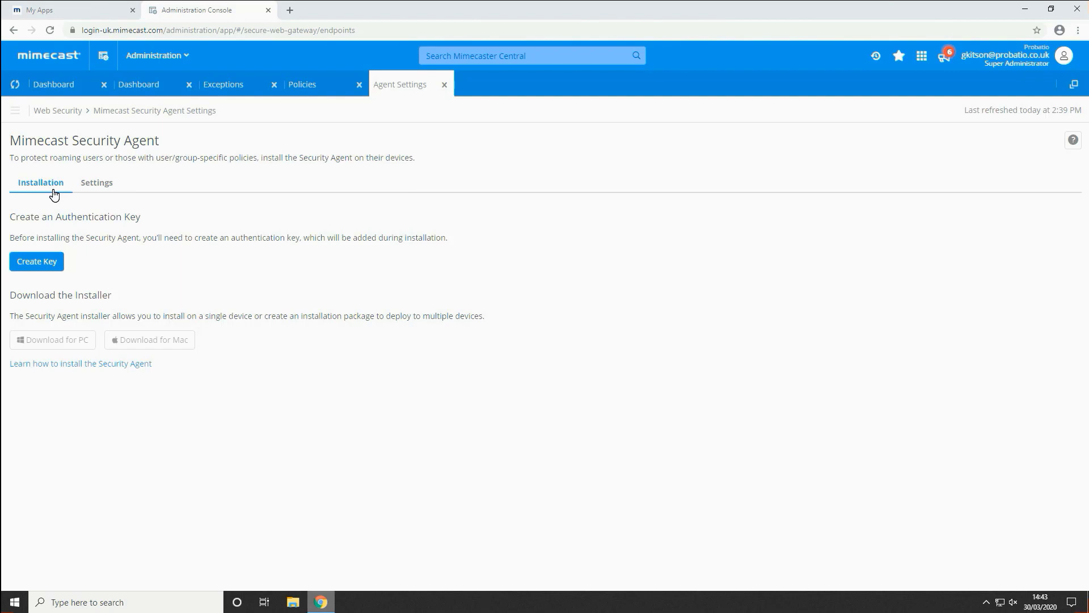
{"action": "left_click", "coordinate": [44, 259]}
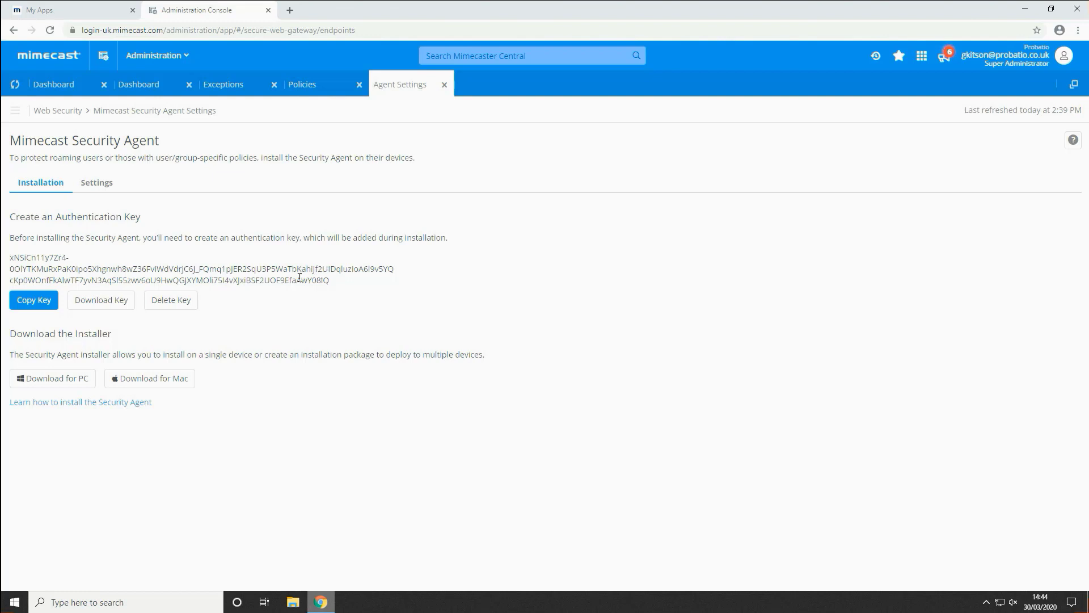
{"action": "left_click", "coordinate": [63, 380]}
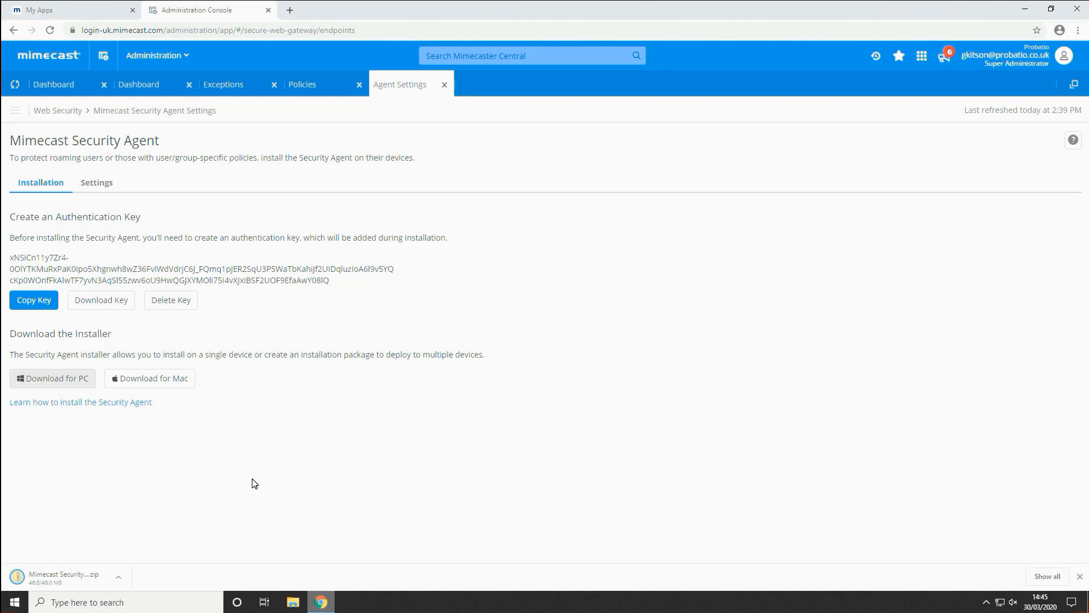
{"action": "left_click", "coordinate": [120, 580]}
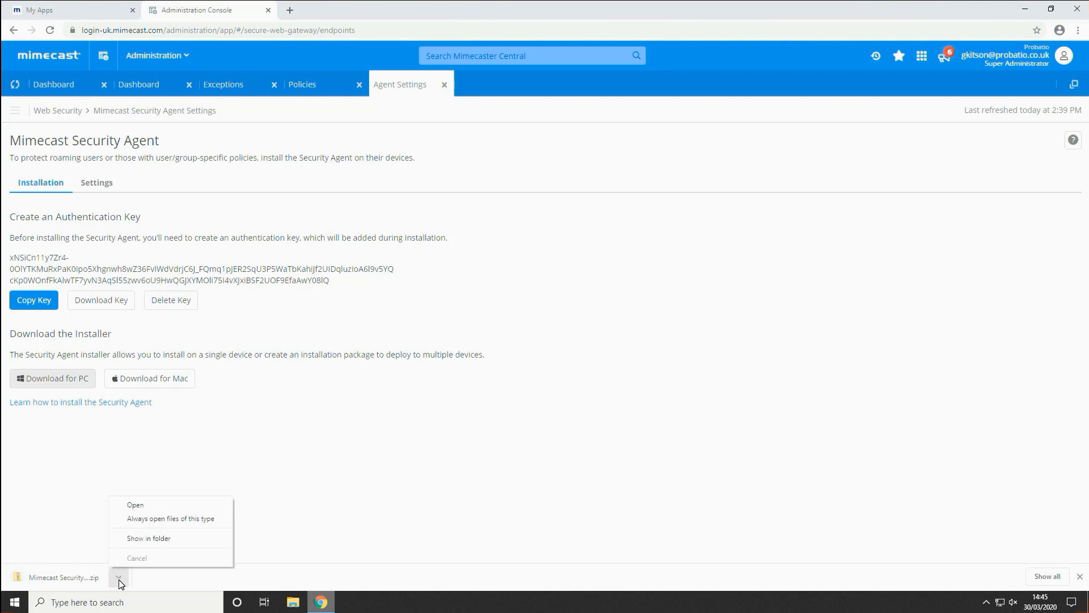
Step: Extract Mimecast Security Agent.zip from its download folder into the suggested folder
{"action": "left_click", "coordinate": [135, 539]}
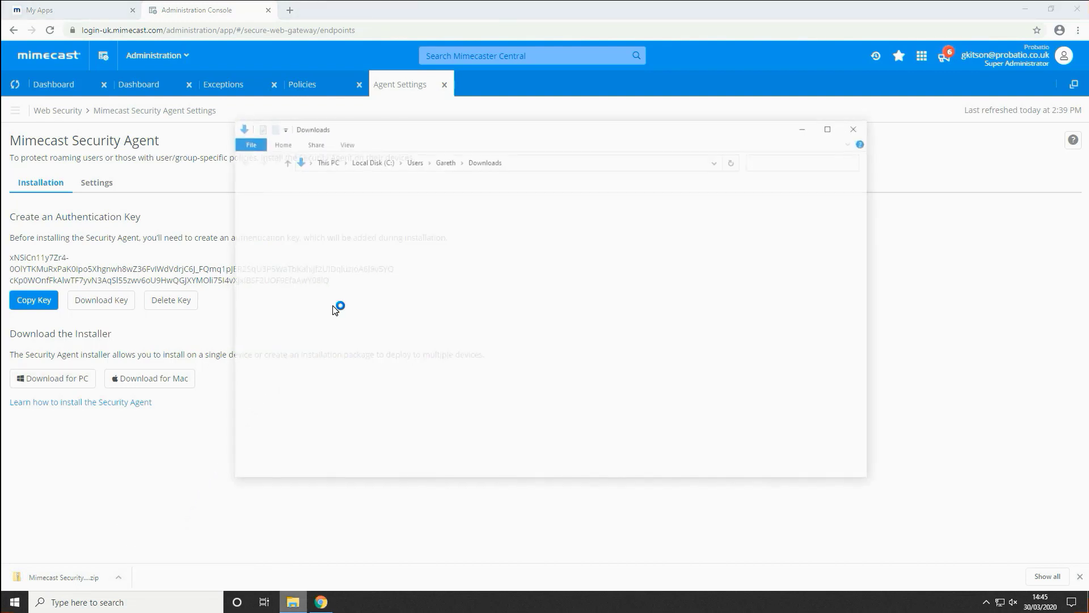
{"action": "right_click", "coordinate": [363, 218]}
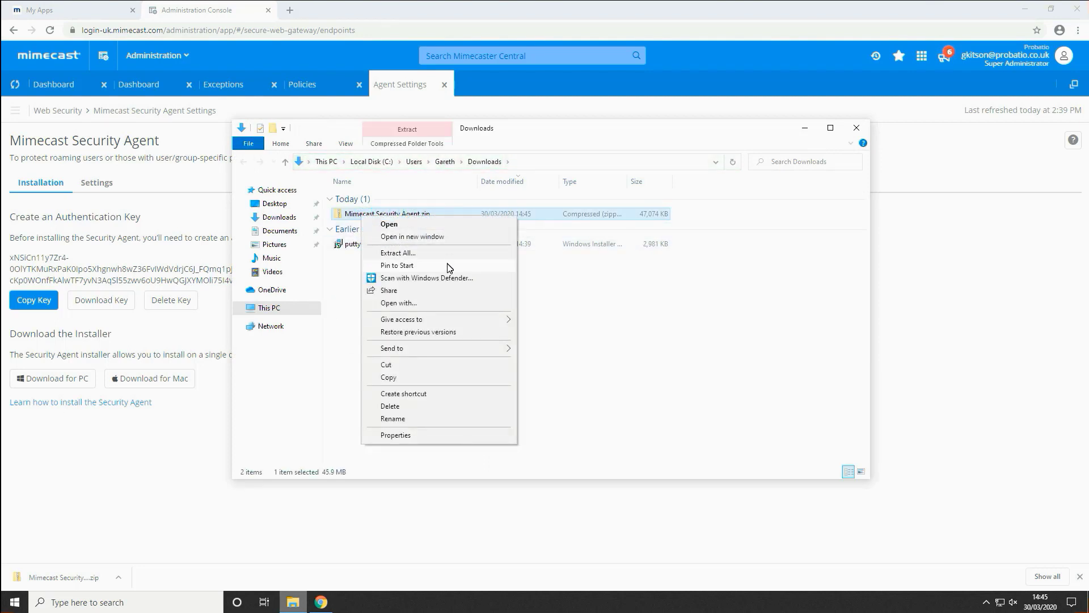
{"action": "left_click", "coordinate": [440, 254]}
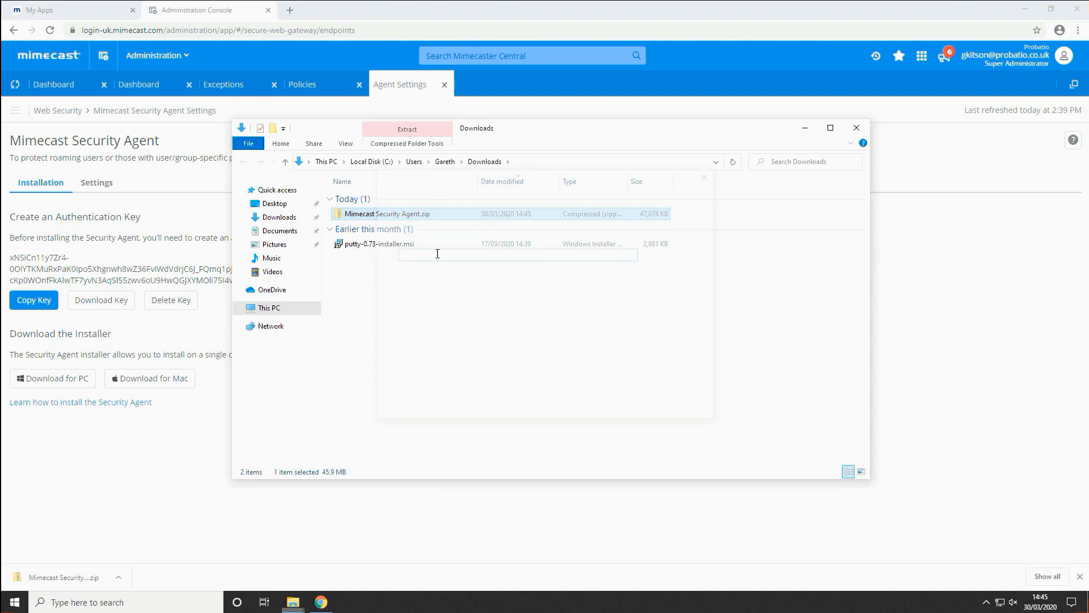
{"action": "left_click", "coordinate": [659, 413]}
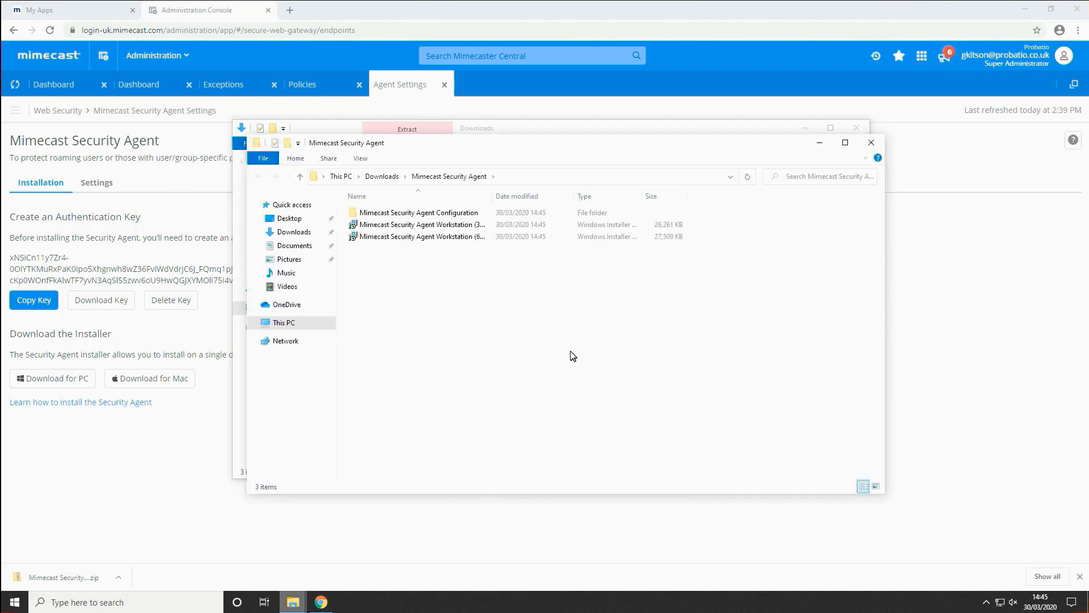
Step: Launch the workstation installer and load the CustomerKey licence file from Downloads > Mimecast Security Agent > Configuration
{"action": "double_click", "coordinate": [458, 238]}
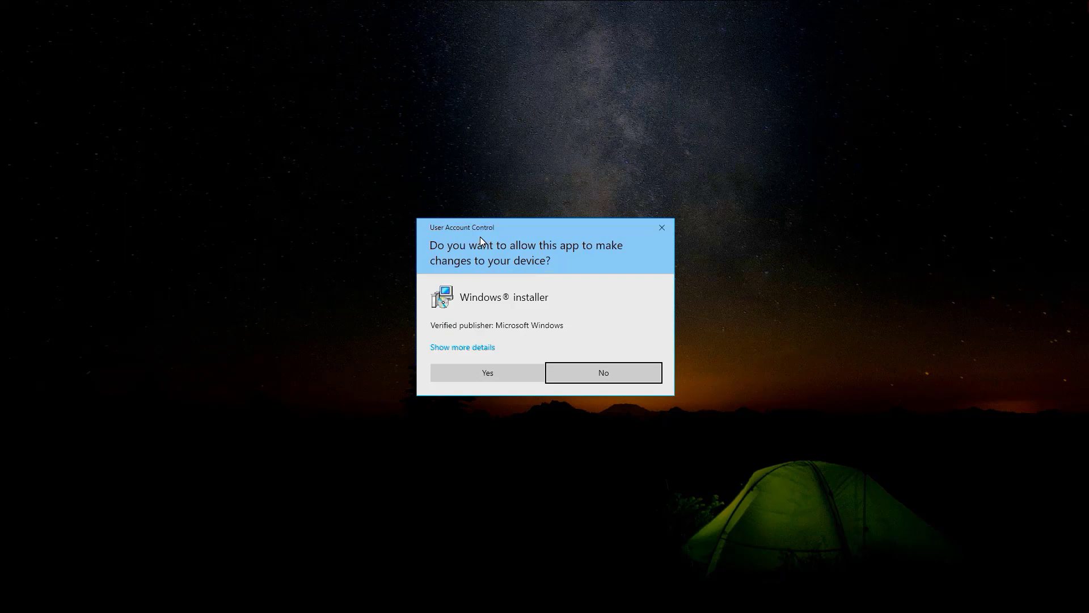
{"action": "left_click", "coordinate": [487, 373]}
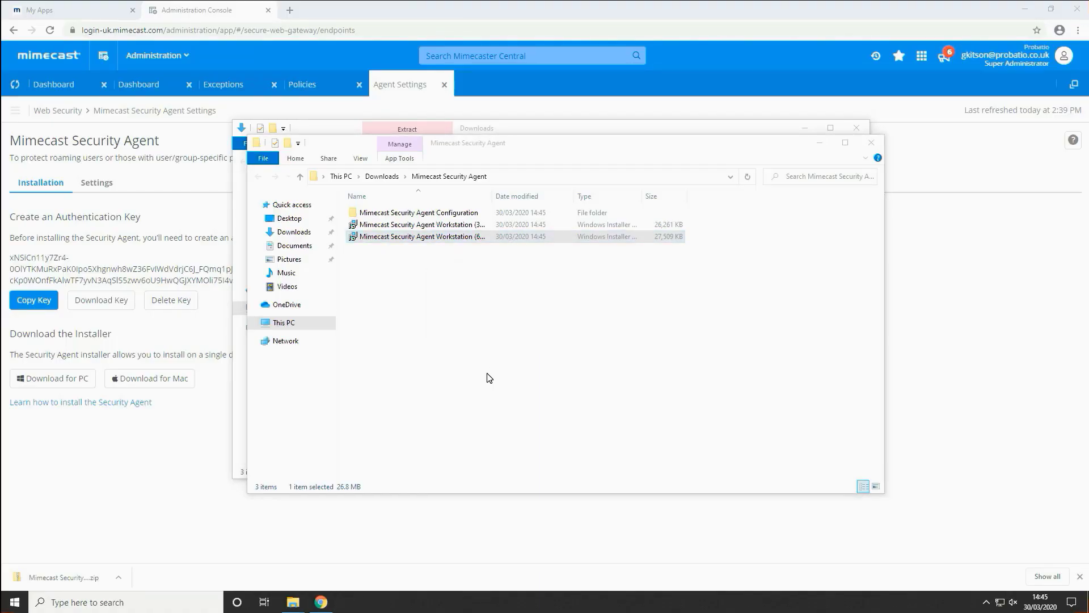
{"action": "left_click", "coordinate": [604, 391]}
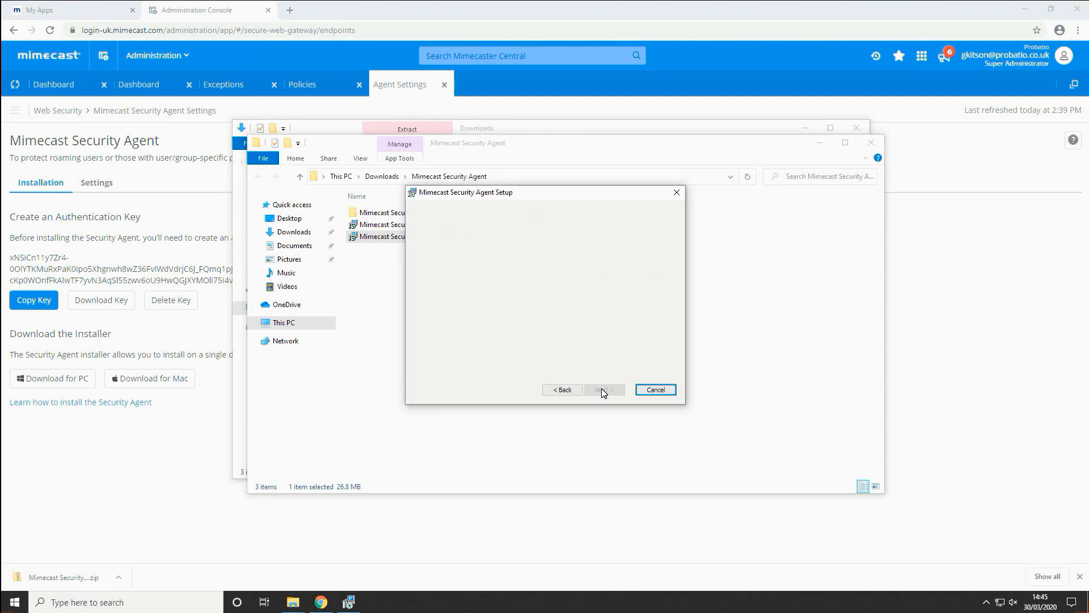
{"action": "left_click", "coordinate": [599, 309]}
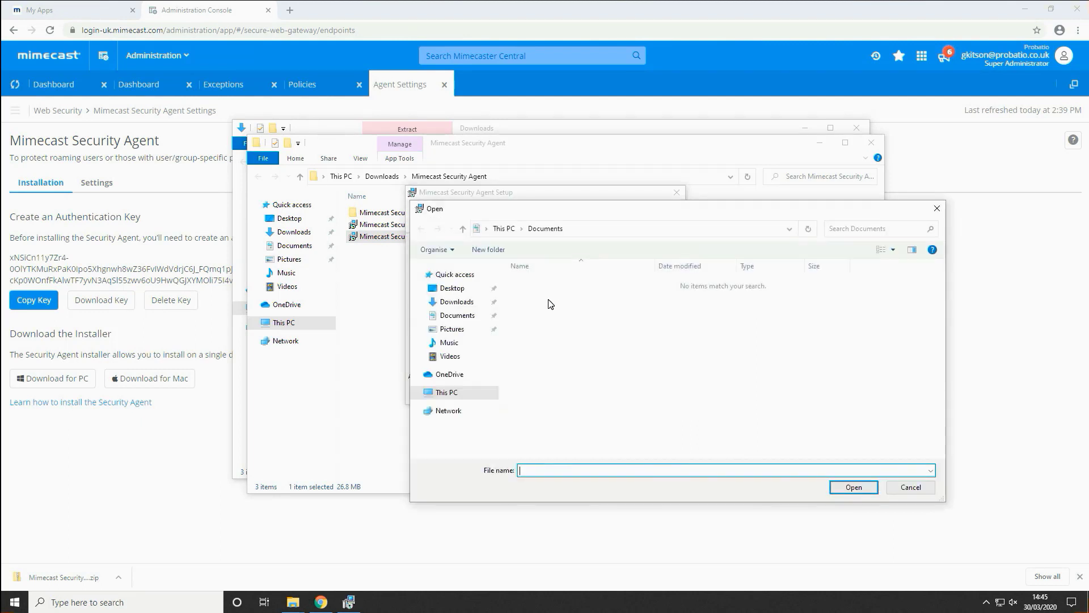
{"action": "left_click", "coordinate": [460, 303]}
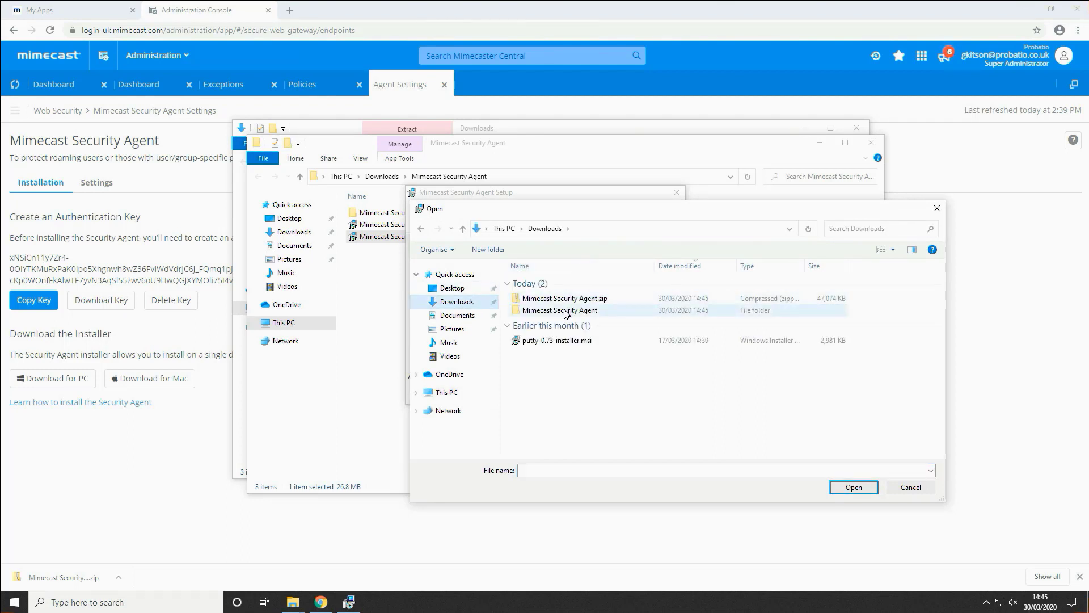
{"action": "double_click", "coordinate": [566, 312]}
{"action": "left_click", "coordinate": [554, 284]}
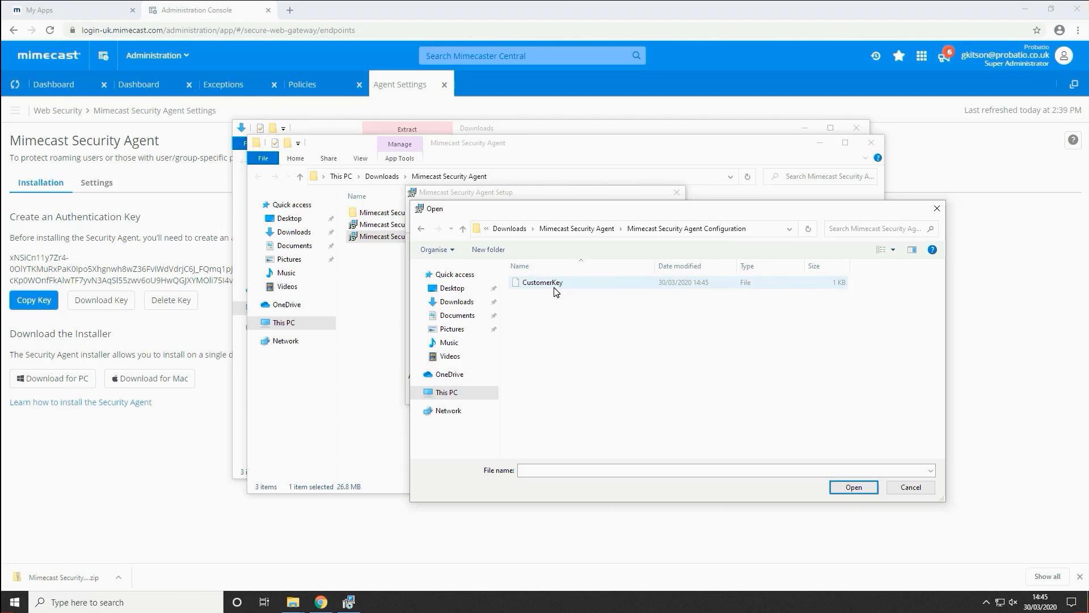
{"action": "left_click", "coordinate": [554, 288]}
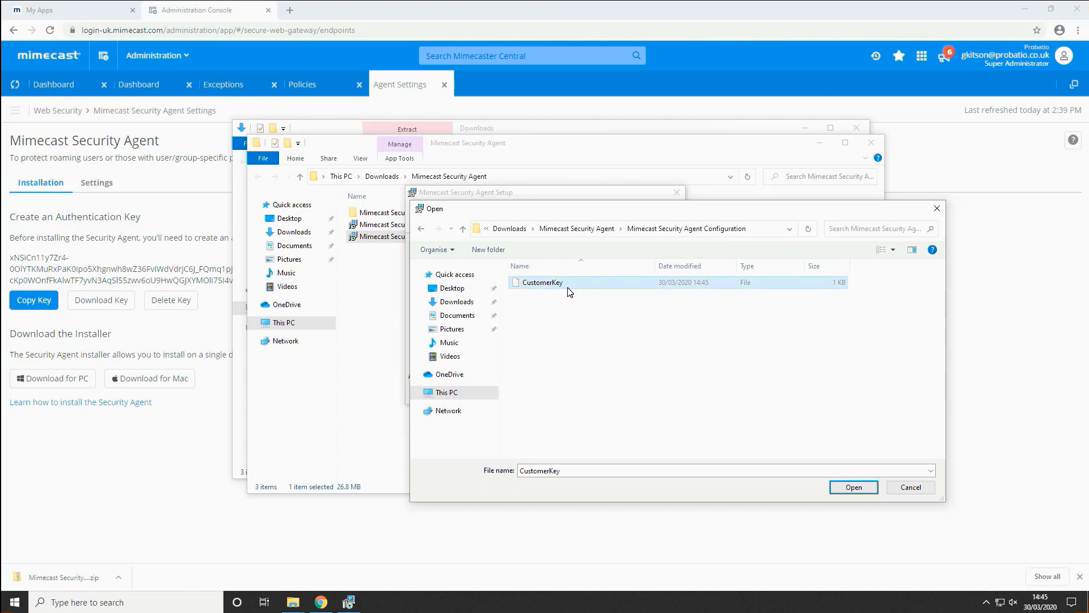
{"action": "left_click", "coordinate": [854, 487]}
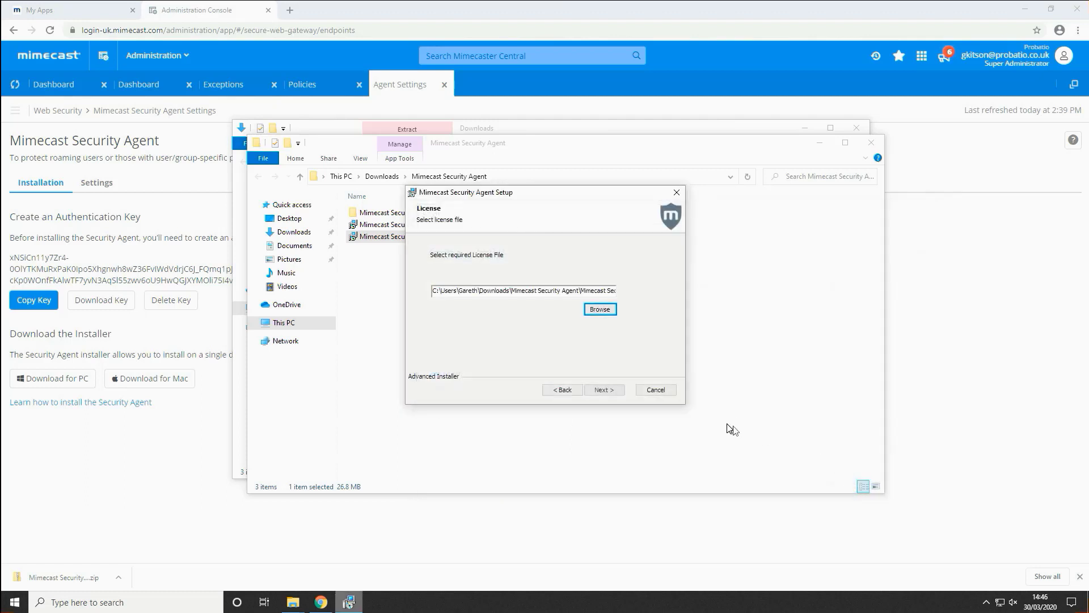
Step: Install the agent to the default folder, finish setup, and restart the computer
{"action": "left_click", "coordinate": [614, 390]}
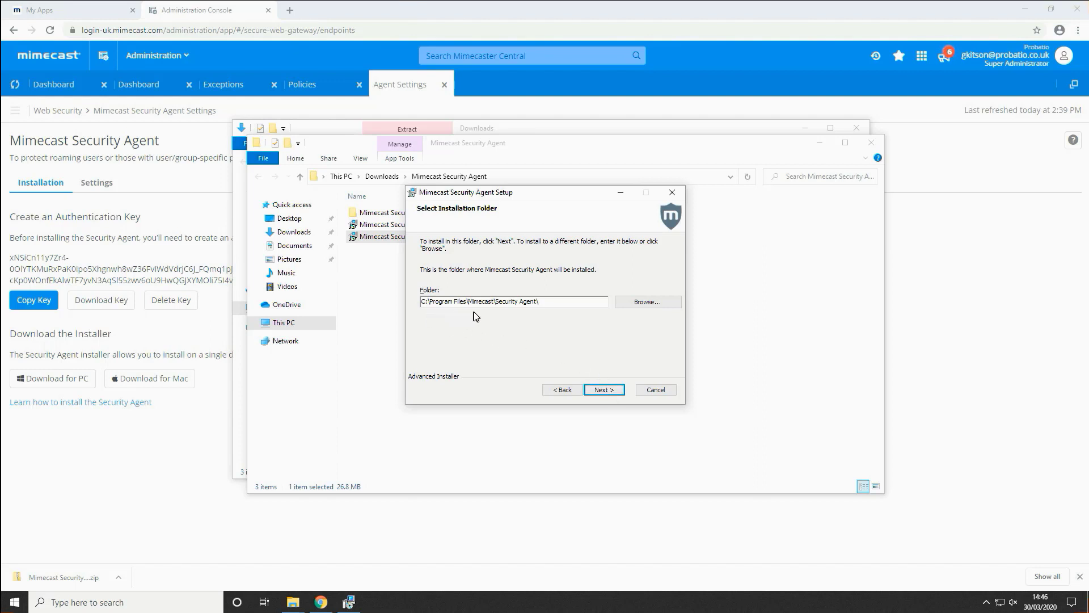
{"action": "left_click", "coordinate": [601, 392]}
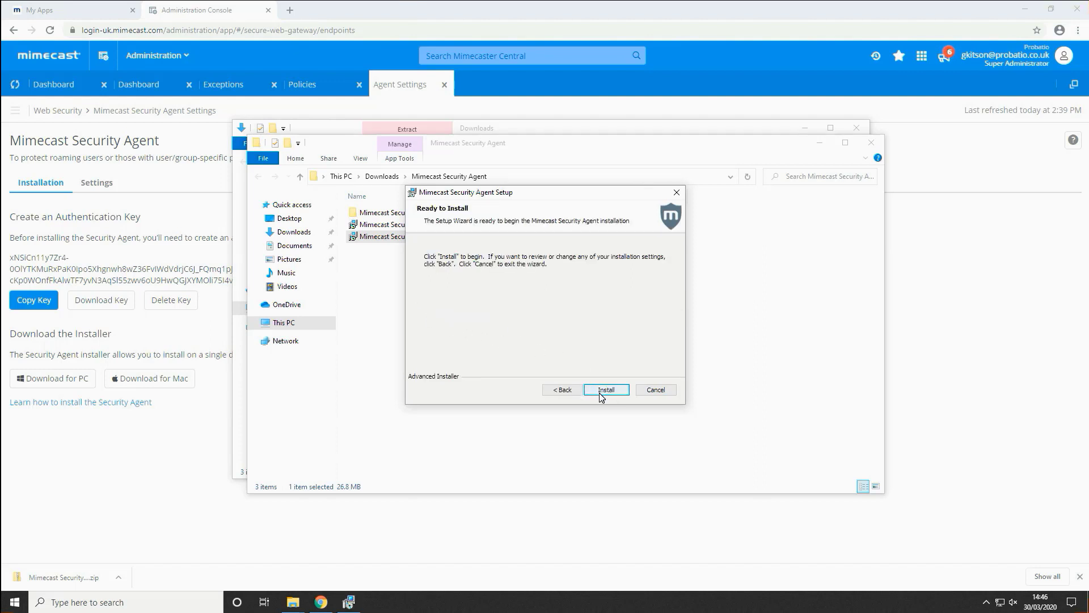
{"action": "left_click", "coordinate": [599, 393]}
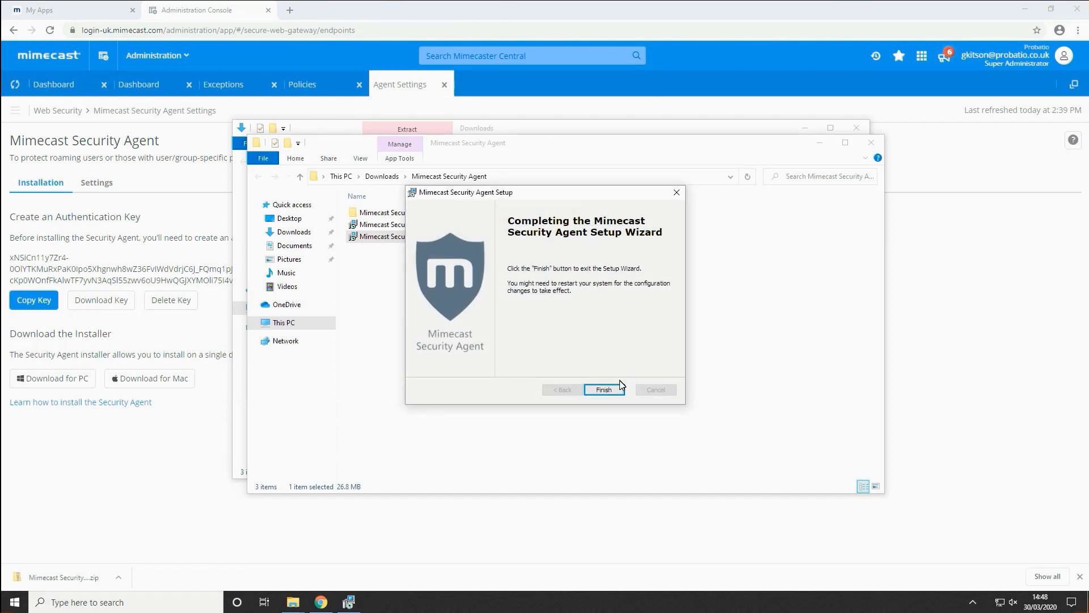
{"action": "left_click", "coordinate": [616, 390]}
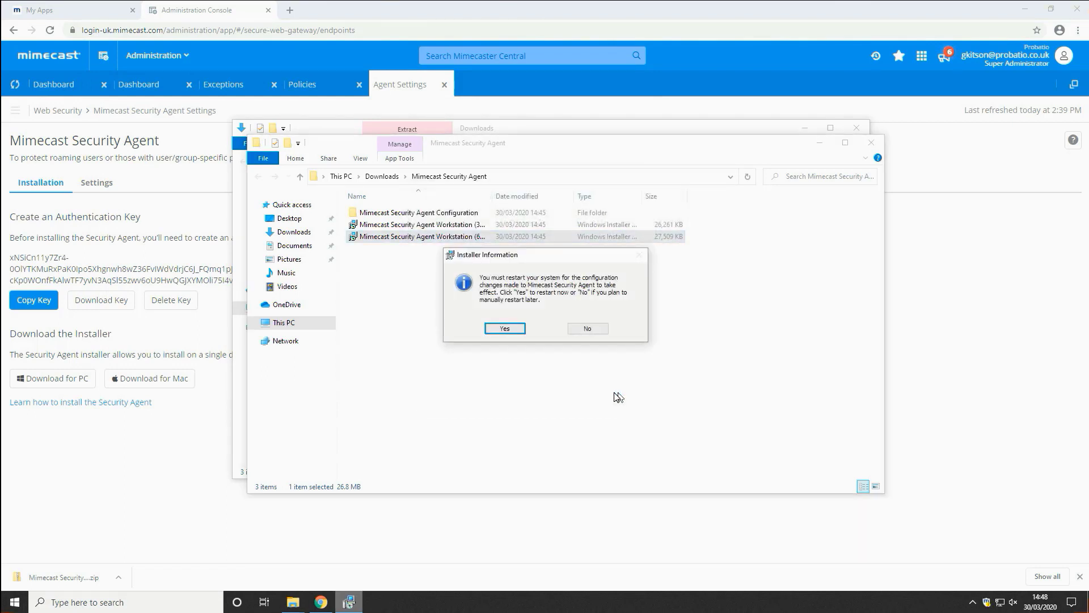
{"action": "left_click", "coordinate": [517, 331]}
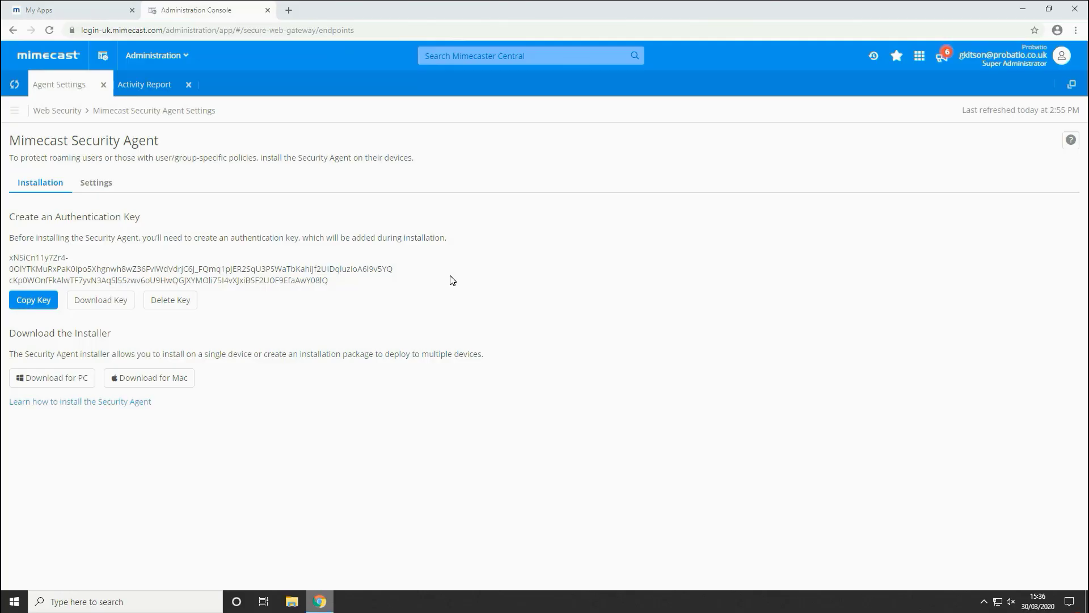
Step: Open gmail in a new Chrome tab and confirm Mimecast blocks it as Web-based Email
{"action": "left_click", "coordinate": [289, 10]}
{"action": "type", "text": "gmail."}
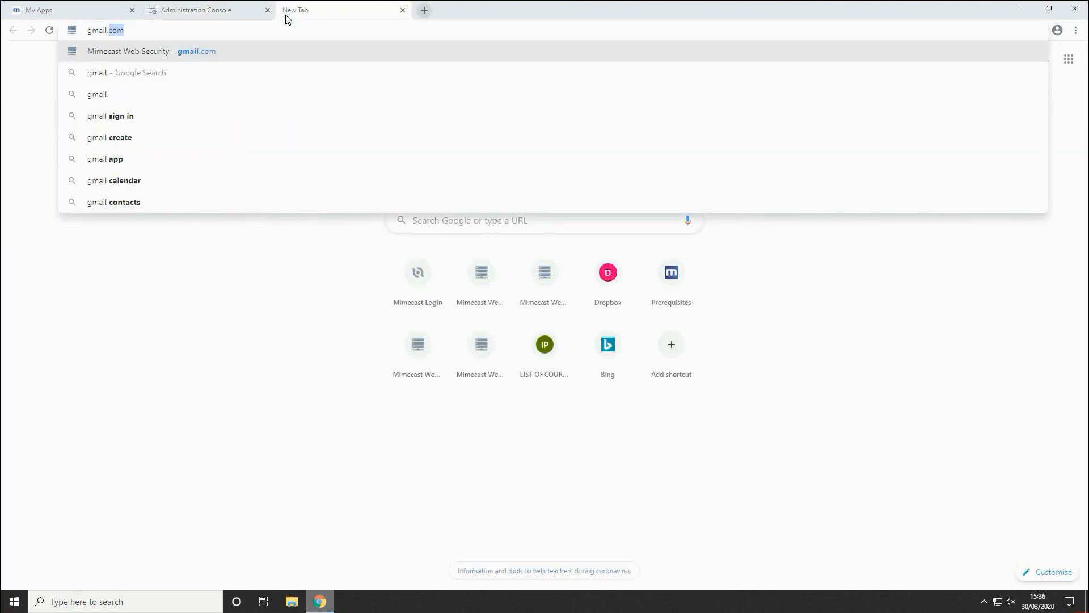
{"action": "key", "text": "Return"}
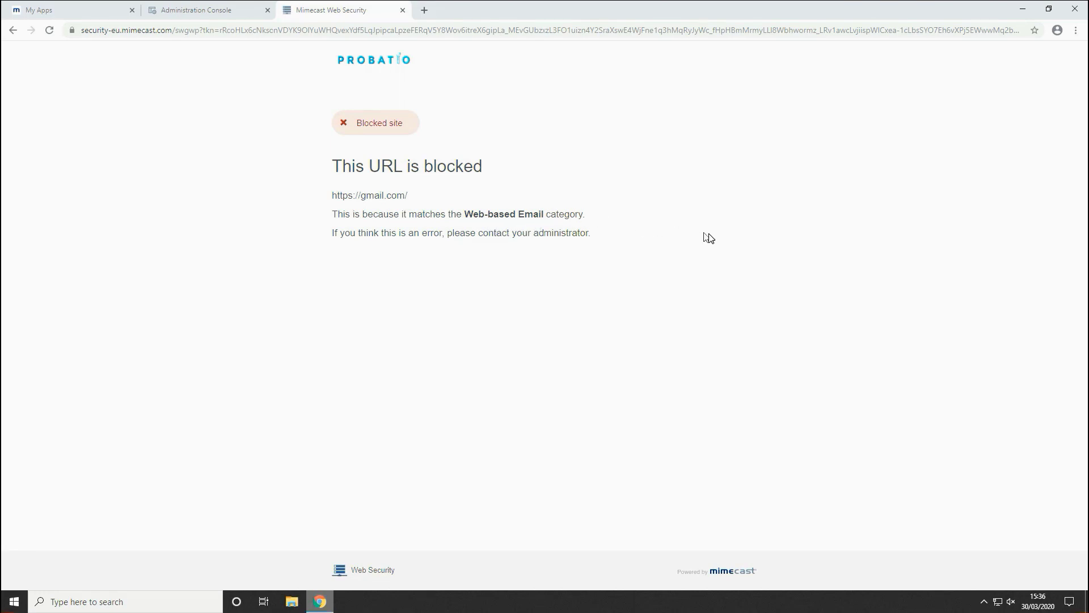
{"action": "left_click", "coordinate": [984, 601]}
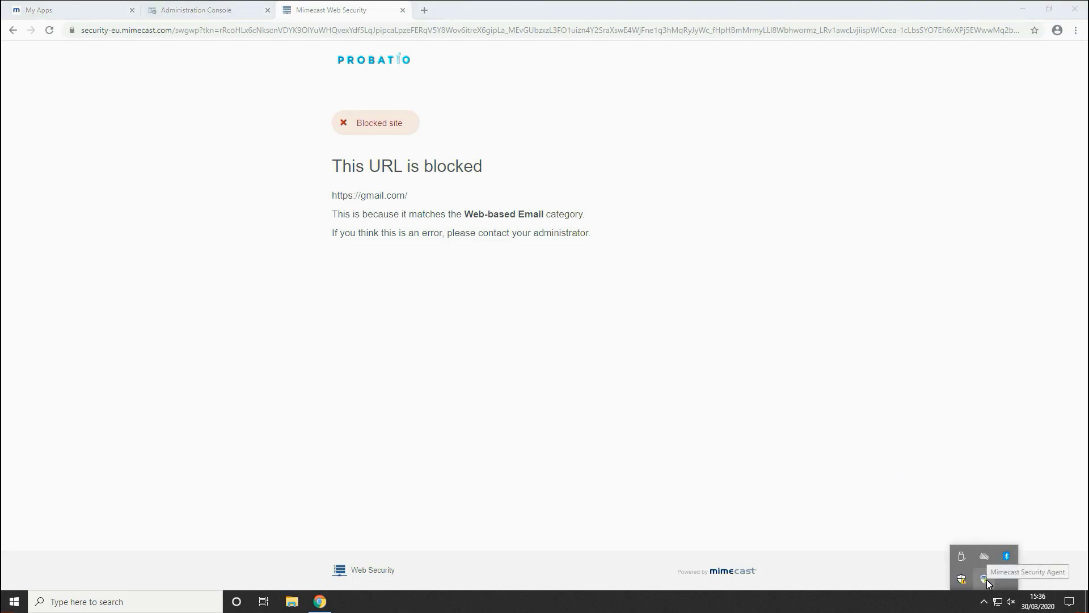
Step: Switch the tray agent's user to the administrator's email with Domain authentication and their password
{"action": "left_click", "coordinate": [986, 581]}
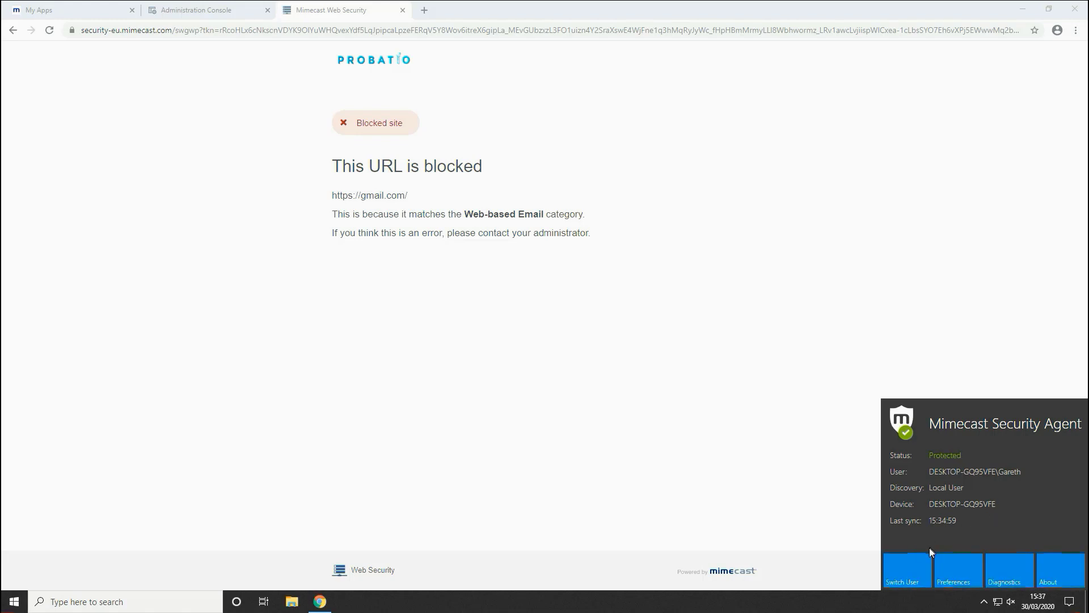
{"action": "left_click", "coordinate": [910, 568]}
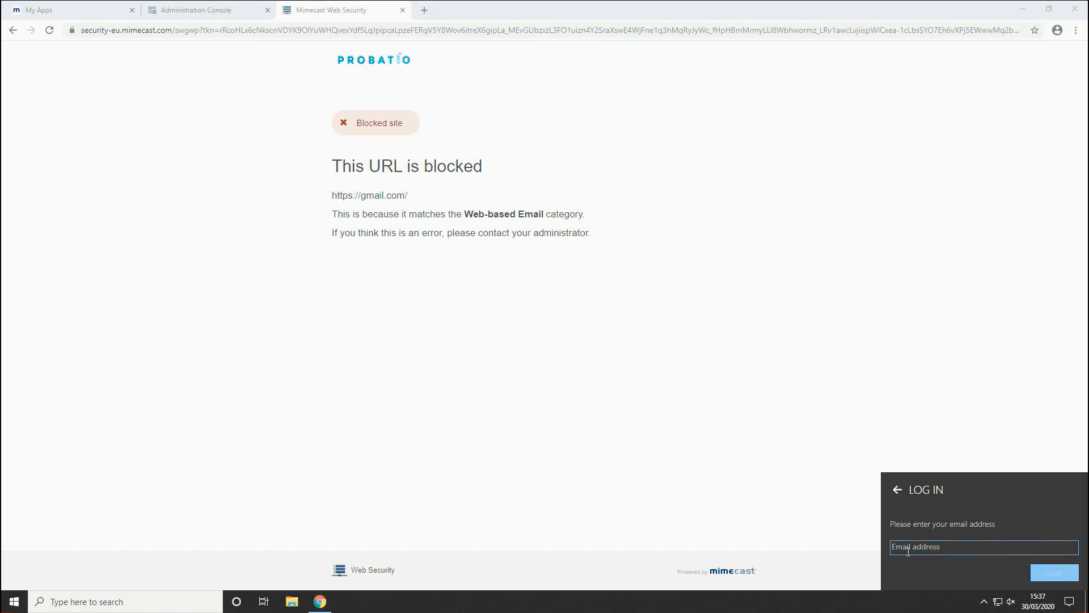
{"action": "left_click", "coordinate": [909, 551]}
{"action": "key", "text": "ctrl+v"}
{"action": "left_click", "coordinate": [1046, 571]}
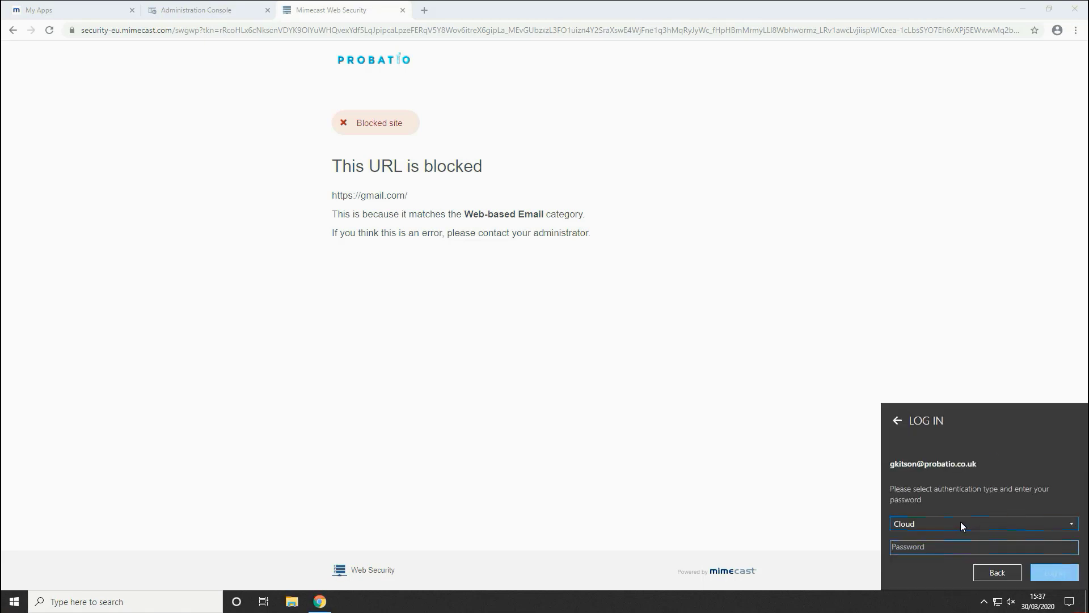
{"action": "left_click", "coordinate": [960, 522]}
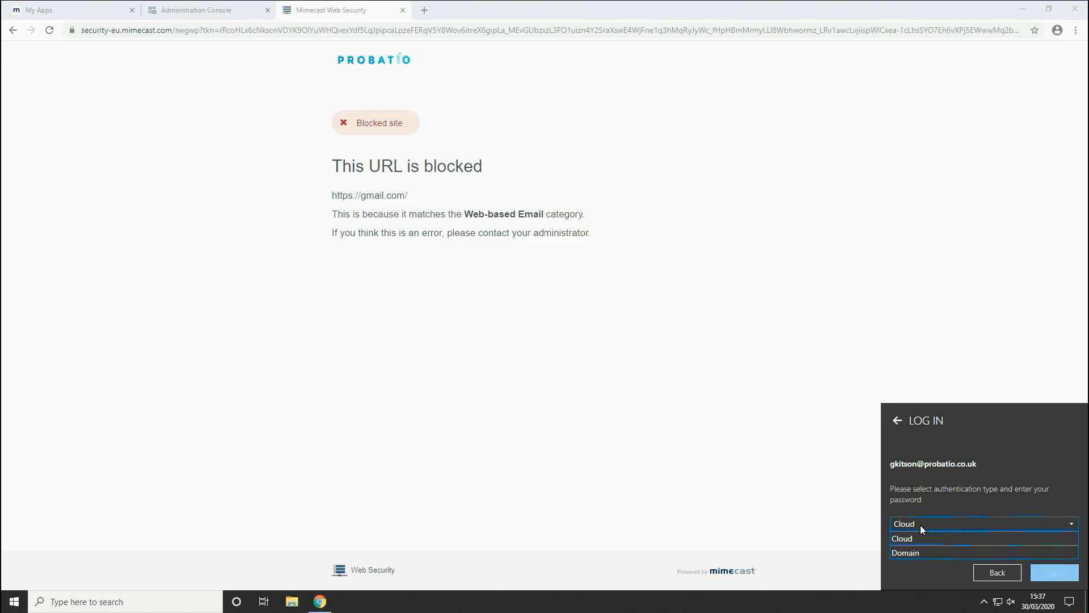
{"action": "left_click", "coordinate": [918, 553]}
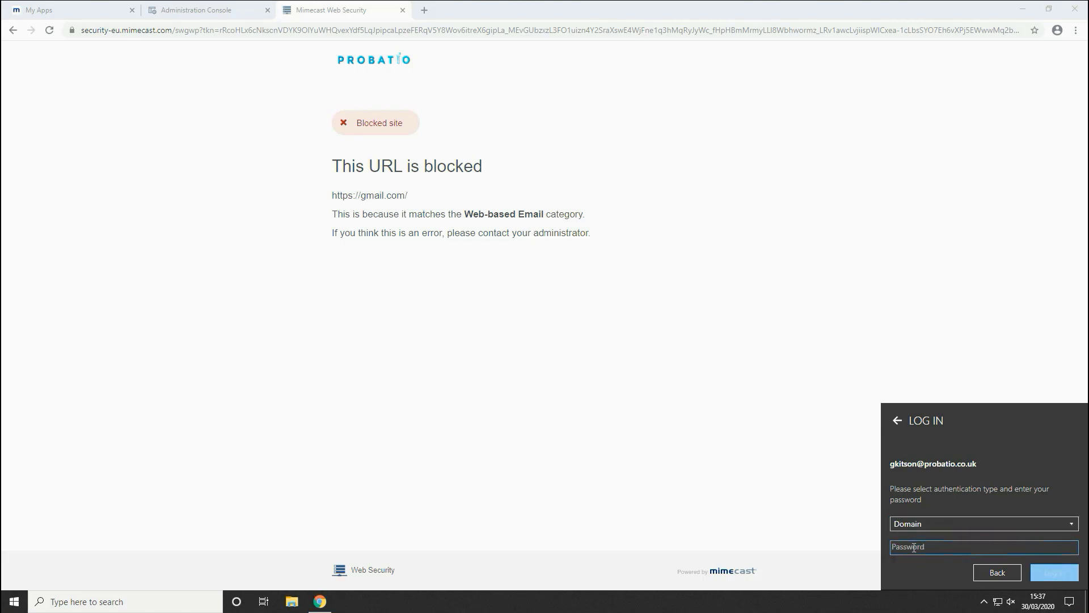
{"action": "type", "text": "••"}
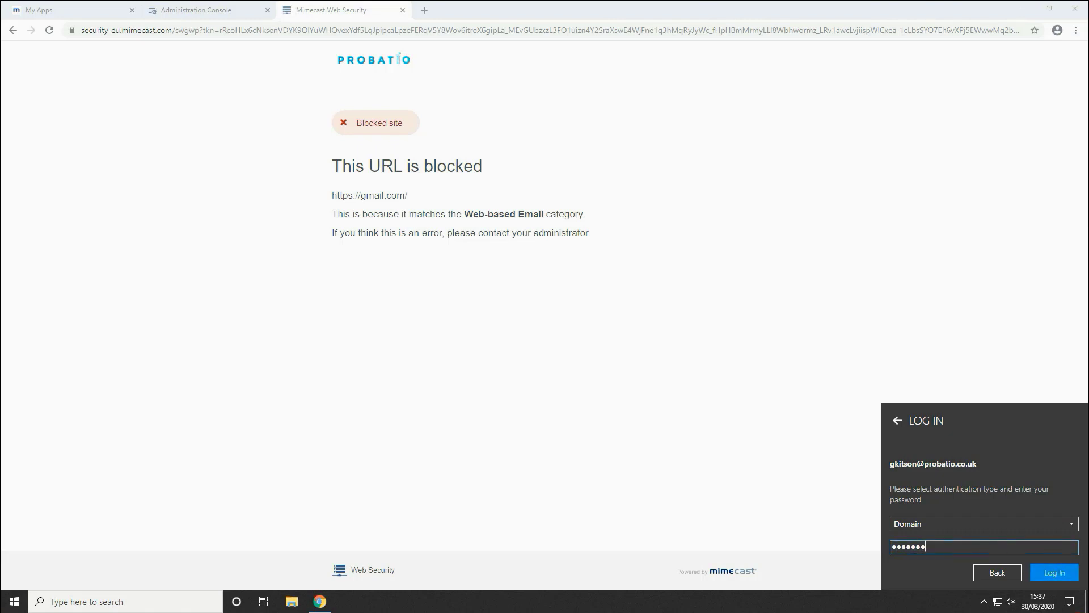
{"action": "type", "text": "••"}
{"action": "left_click", "coordinate": [1063, 573]}
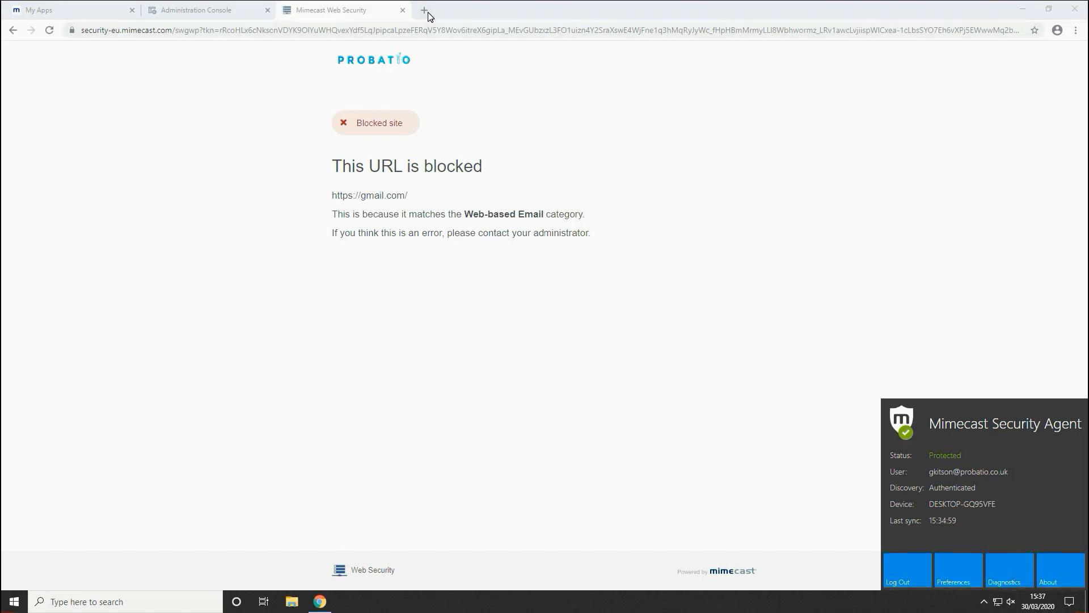
Step: Open the Activity Report under Administration > Web Security > Policies to see the blocked gmail.com and mail.yahoo.com
{"action": "left_click", "coordinate": [237, 10]}
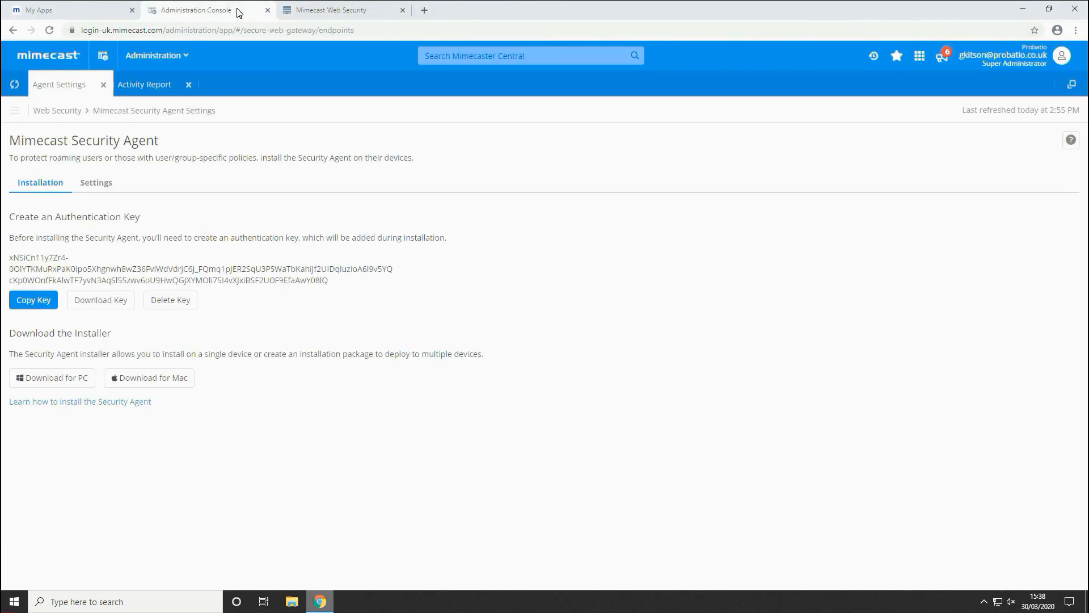
{"action": "left_click", "coordinate": [163, 57]}
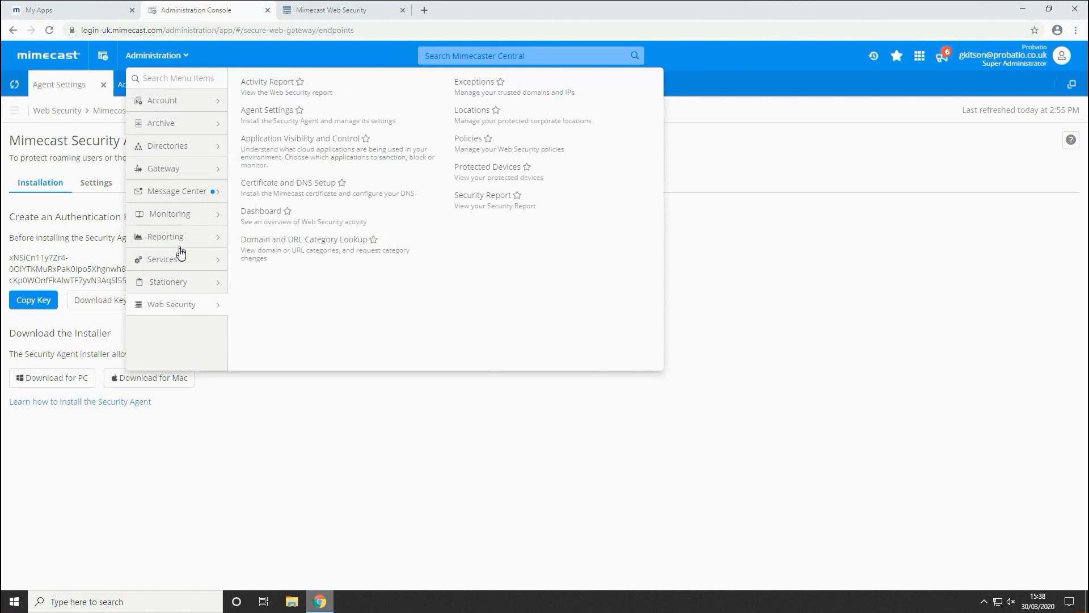
{"action": "left_click", "coordinate": [456, 150]}
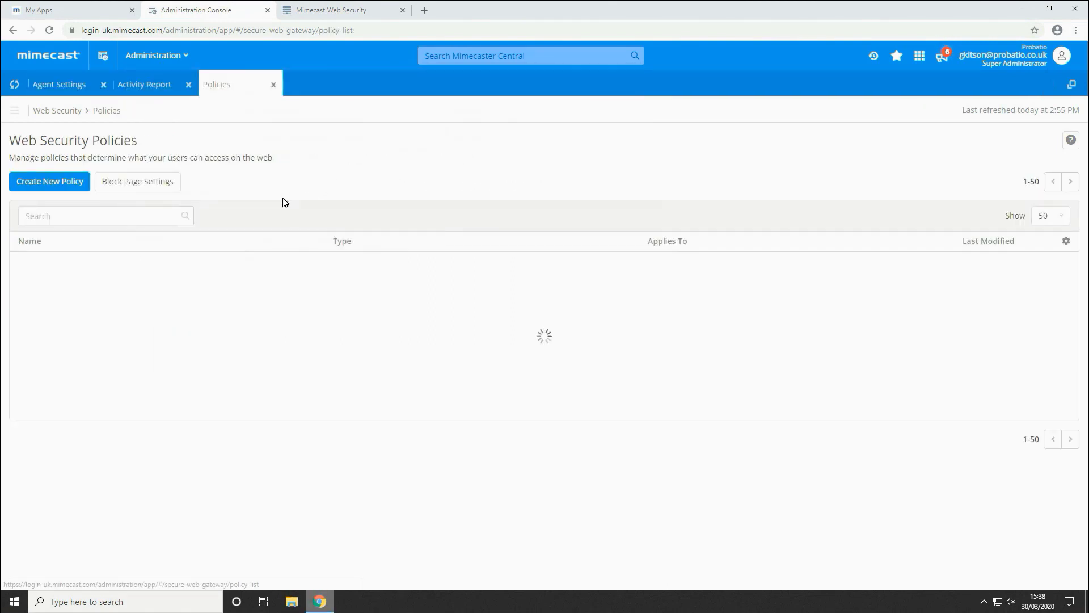
{"action": "left_click", "coordinate": [158, 86]}
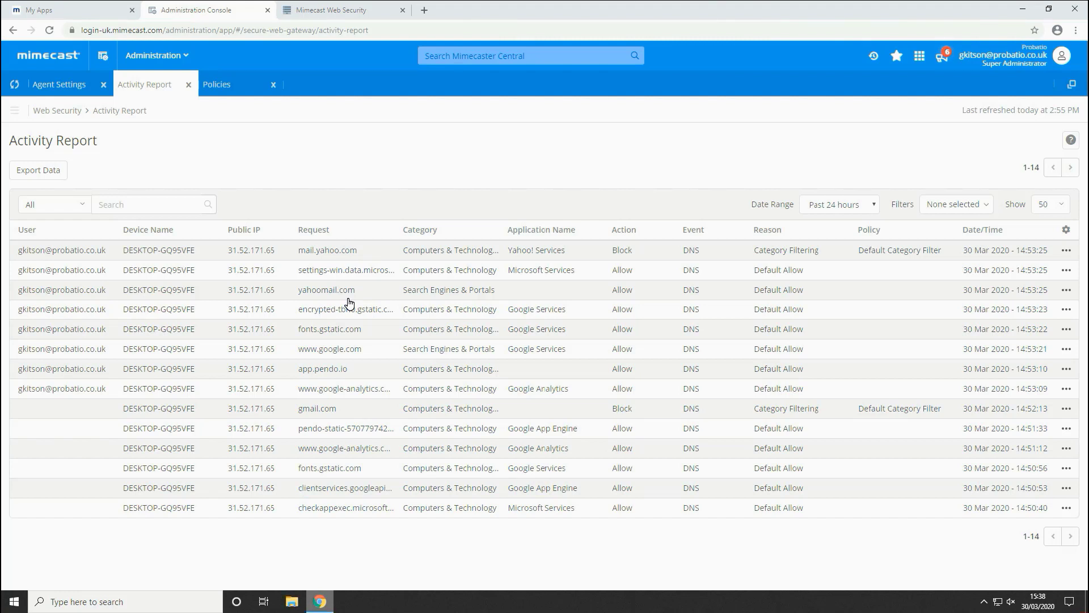
Step: Load the pasted community.mimecast.com Web Security Guides URL in a new tab and browse its guide lists
{"action": "left_click", "coordinate": [425, 10]}
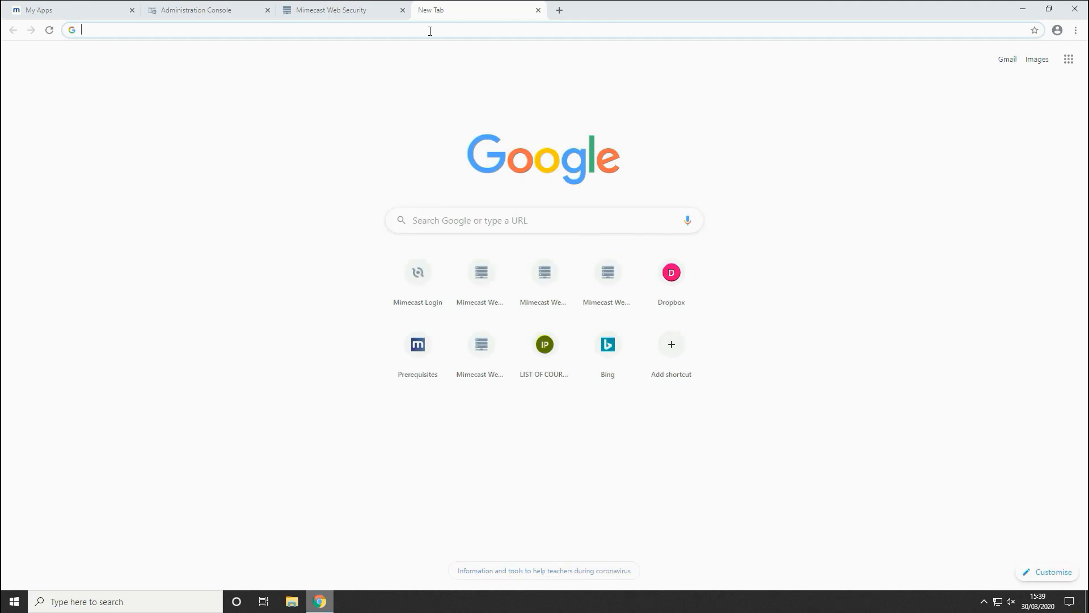
{"action": "type", "text": "https://community.mimecast.com/s/article/Mimecast-Web-Security-Guides"}
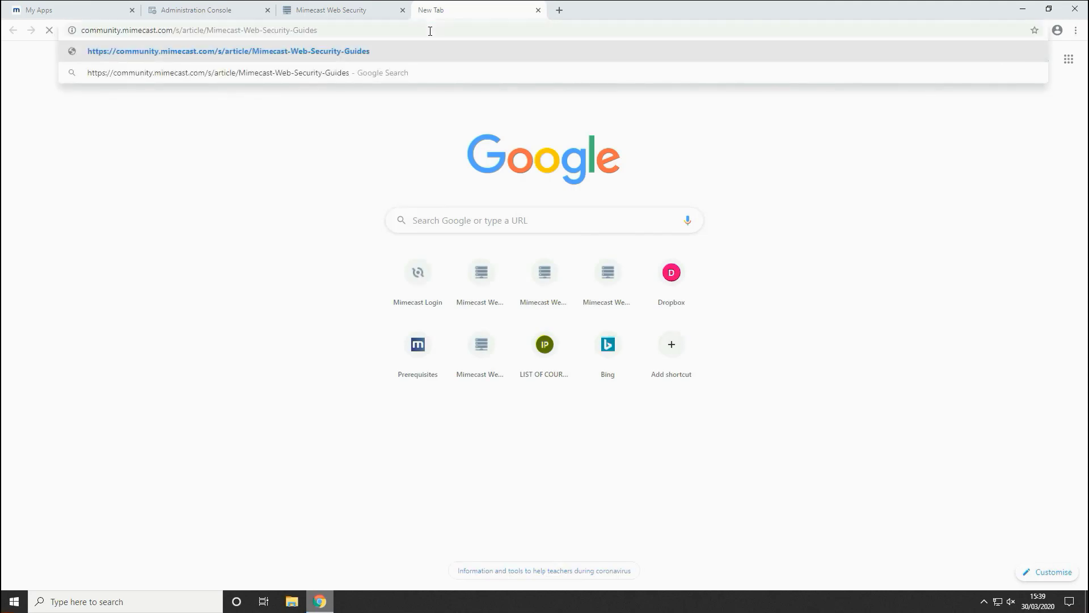
{"action": "key", "text": "Return"}
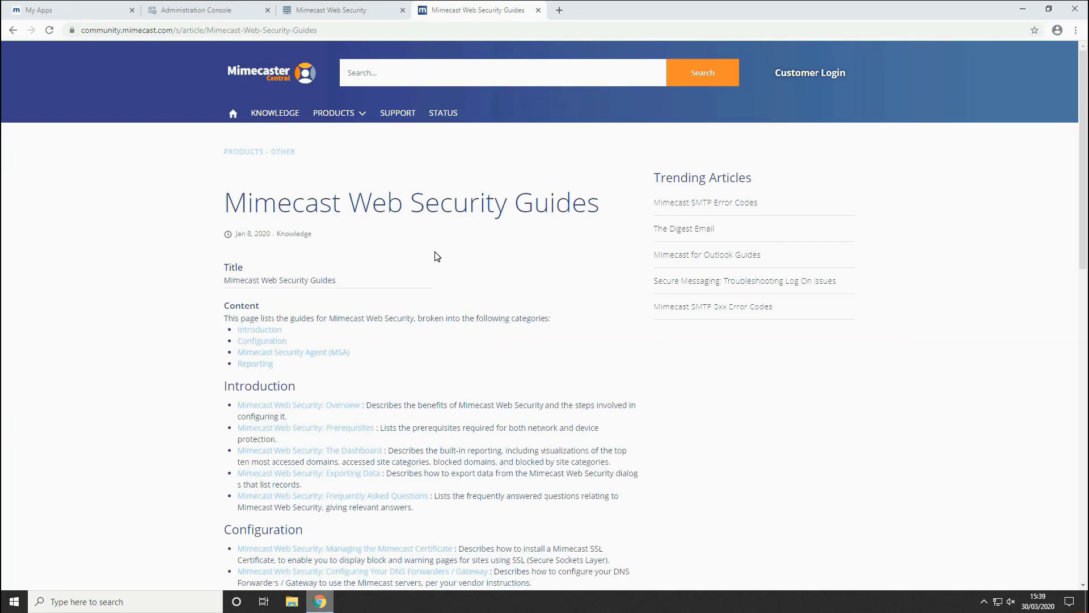
{"action": "scroll", "coordinate": [435, 252], "scroll_direction": "down", "scroll_amount": 4}
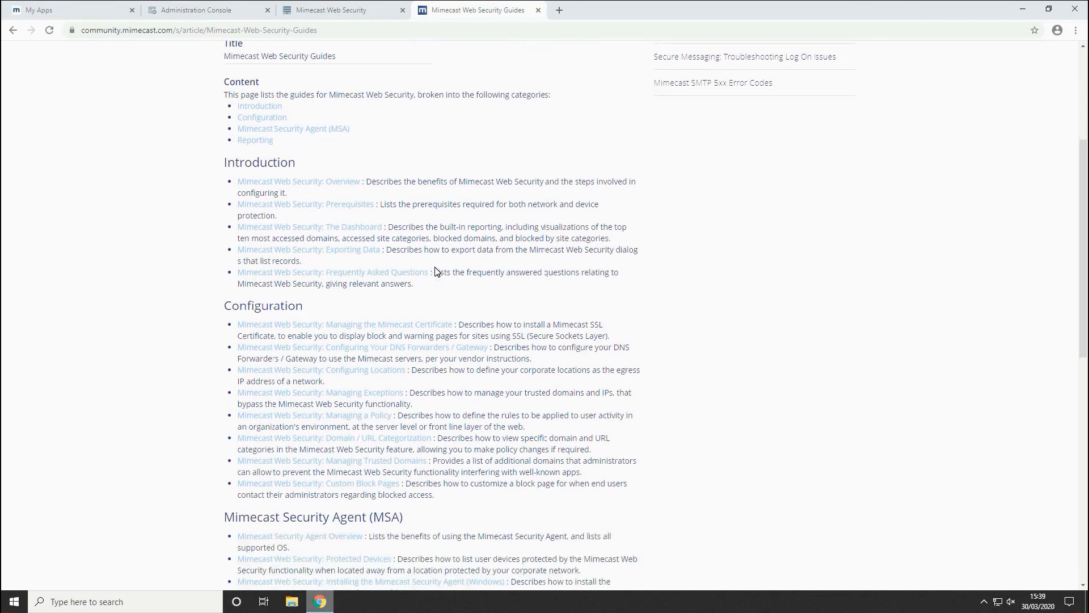
{"action": "scroll", "coordinate": [436, 267], "scroll_direction": "down", "scroll_amount": 4}
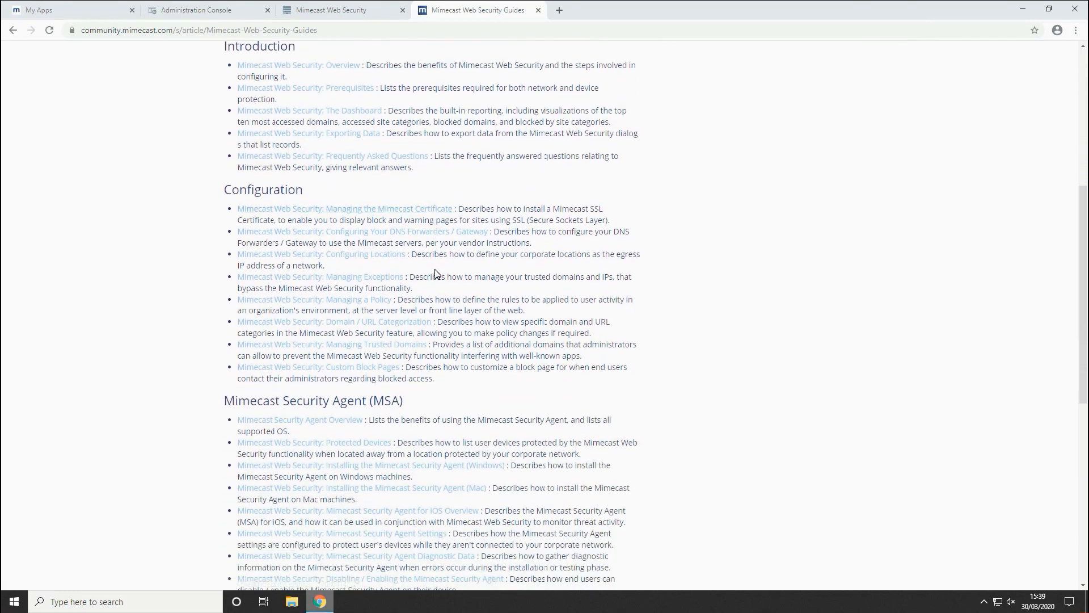
{"action": "scroll", "coordinate": [437, 276], "scroll_direction": "down", "scroll_amount": 4}
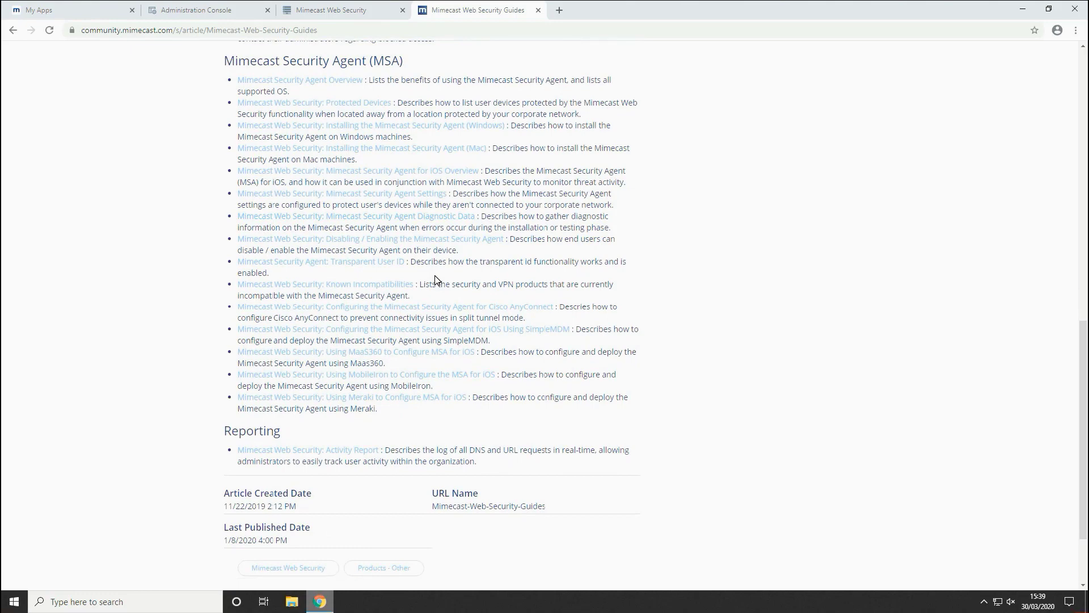
{"action": "scroll", "coordinate": [436, 280], "scroll_direction": "up", "scroll_amount": 9}
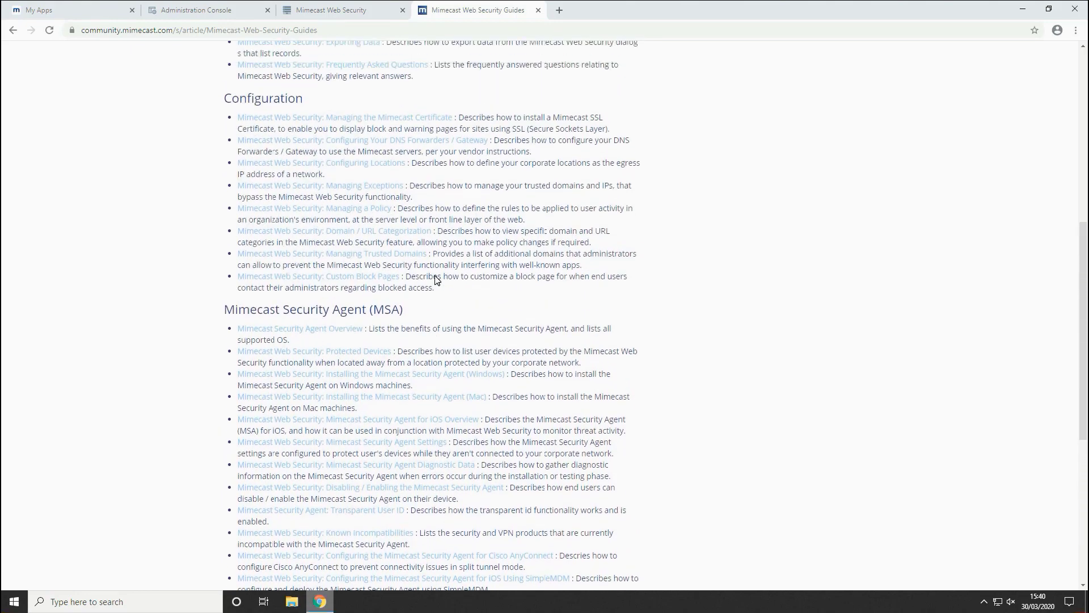